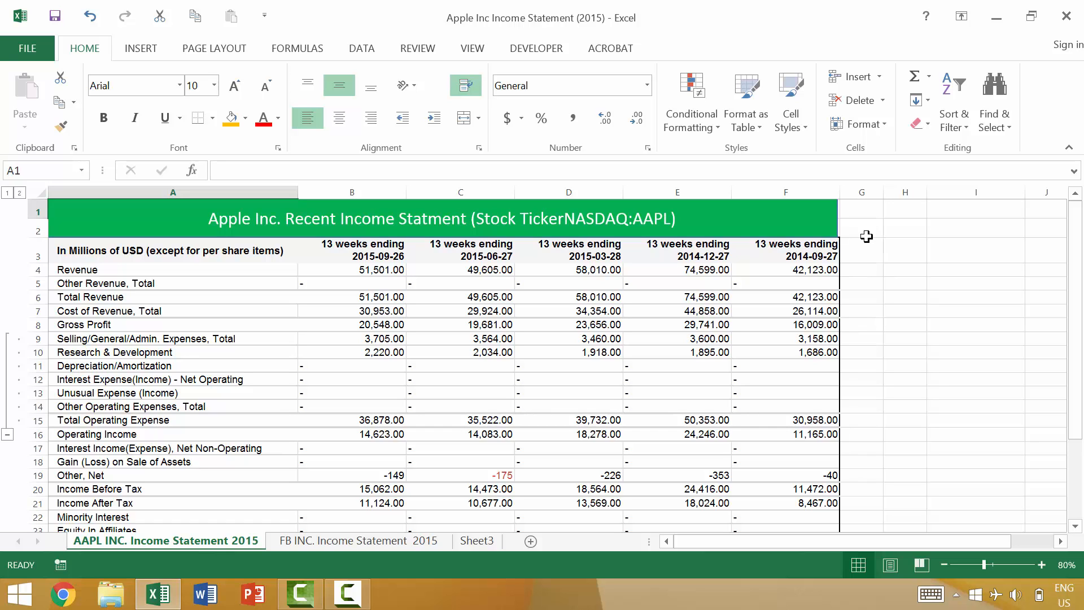
# Switch to the FB INC. Income Statement 2015 sheet and move one cell at a time around the Revenue label in A4
pyautogui.click(377, 540)
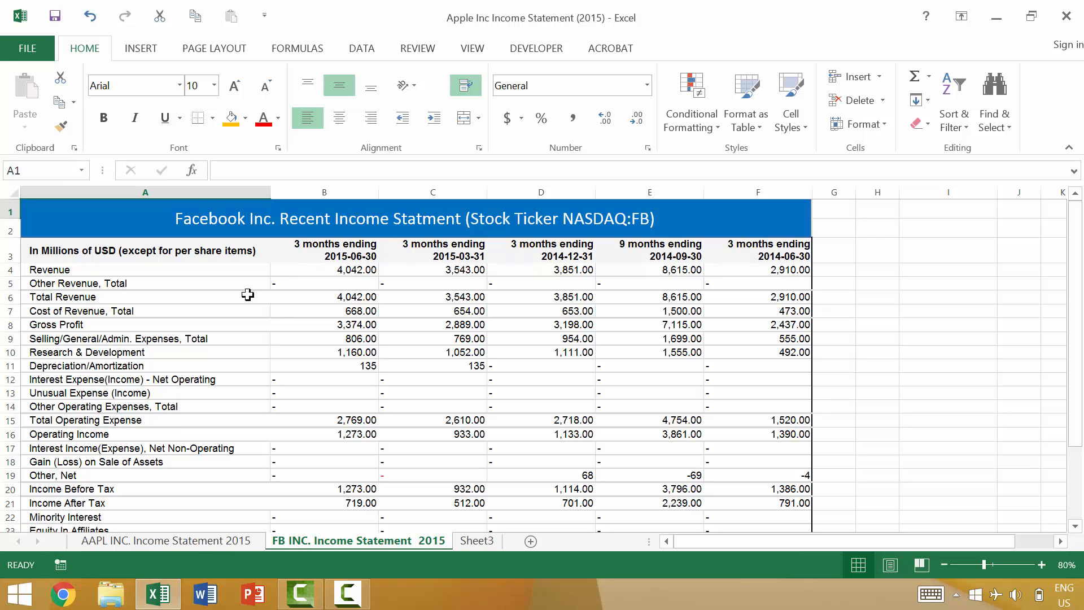
pyautogui.click(235, 272)
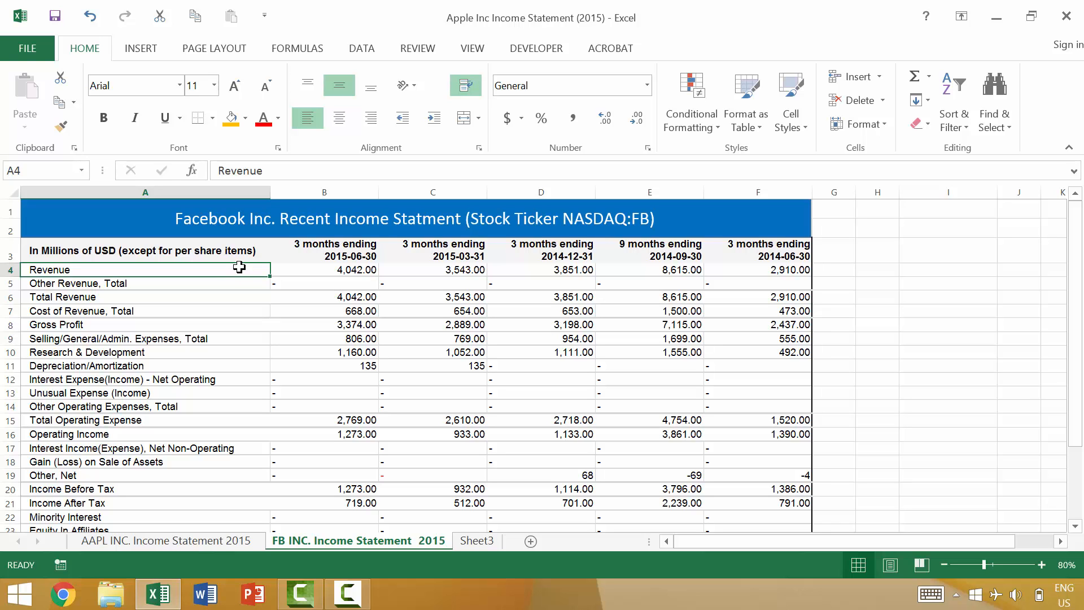
pyautogui.press('Right')
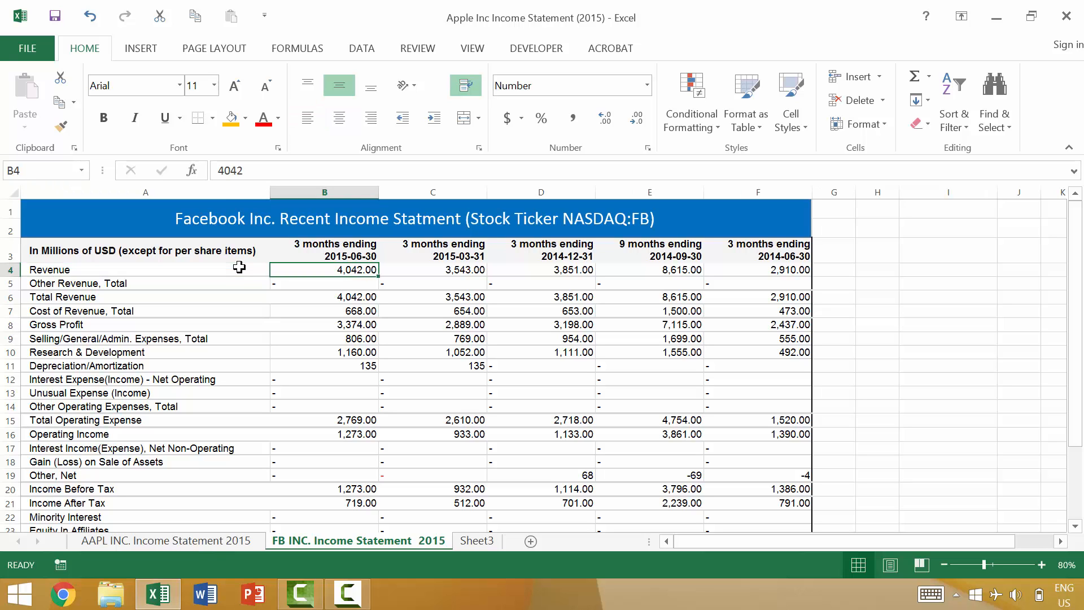
pyautogui.press('Left')
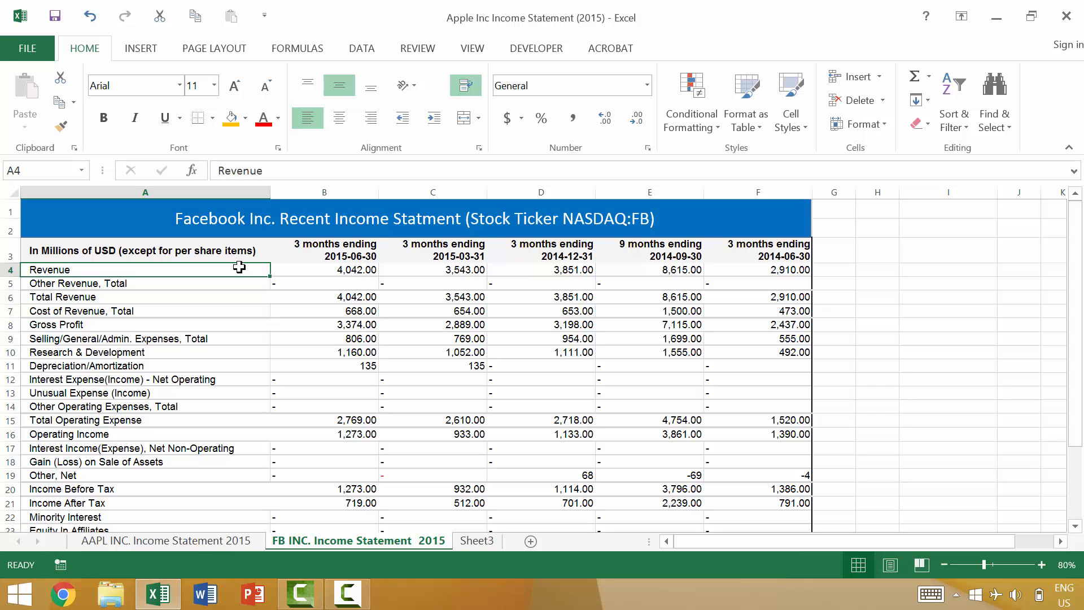
pyautogui.press('Up')
pyautogui.press('Down')
# Move one screen across the sheet from A4 and back, and repeat it at 160% zoom
pyautogui.hotkey('alt', 'pagedown')
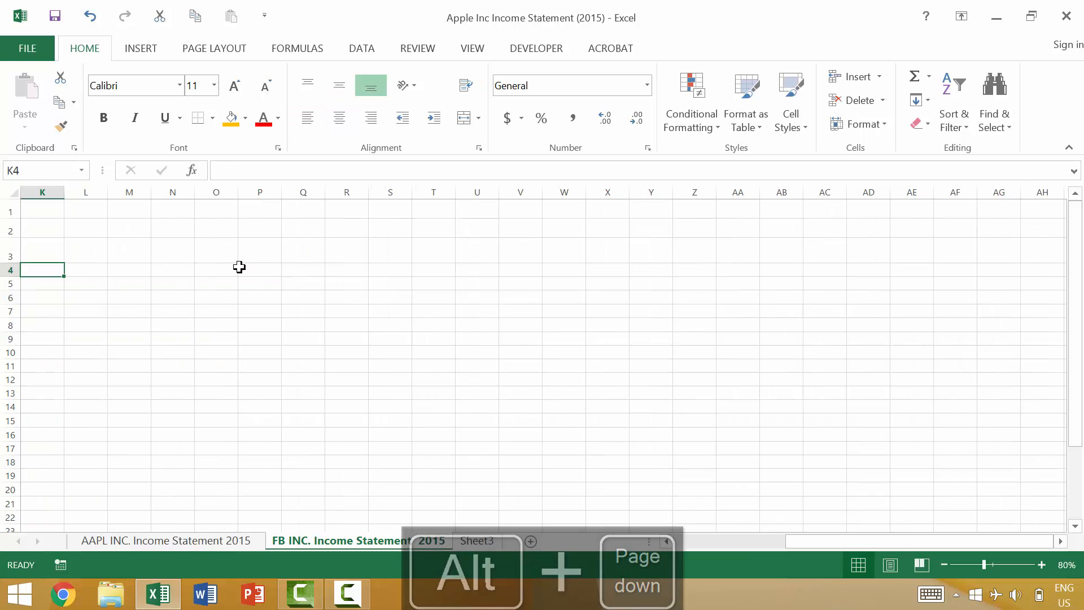
pyautogui.hotkey('alt', 'pageup')
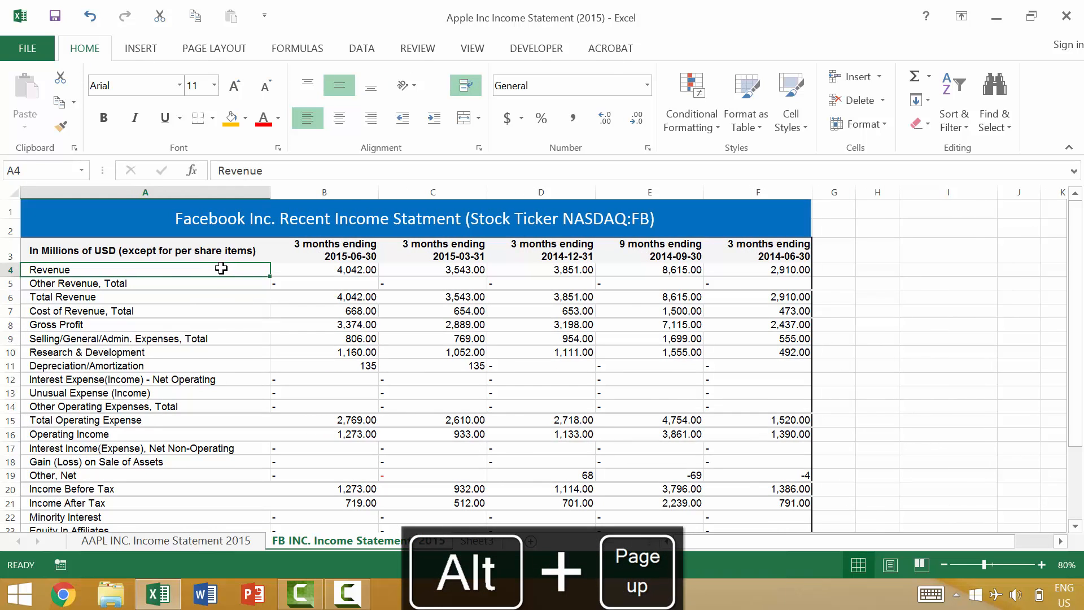
pyautogui.scroll(8, 219, 270)
pyautogui.scroll(1, 231, 320)
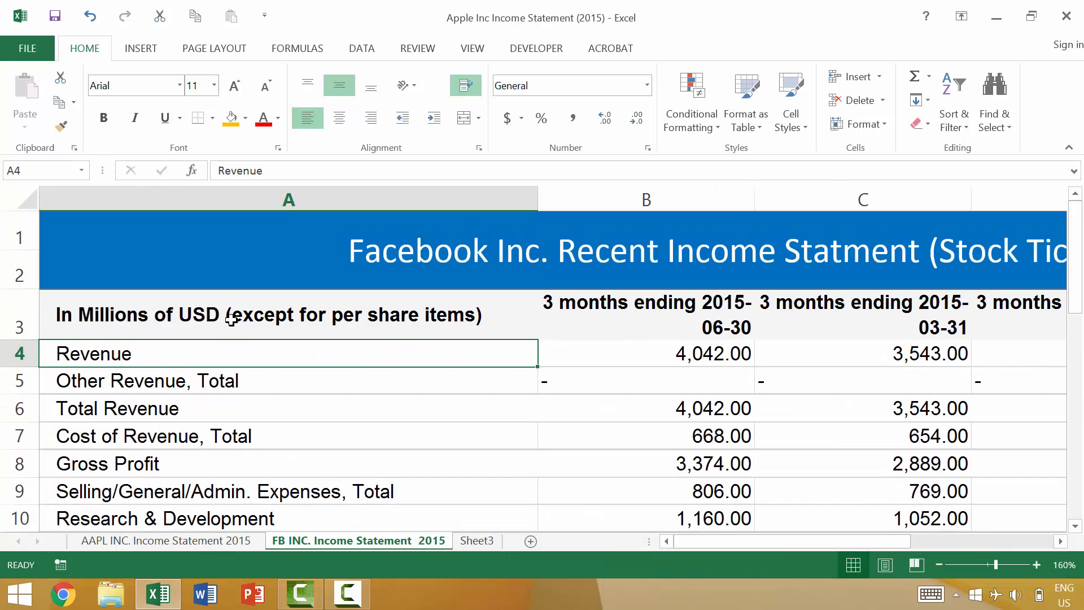
pyautogui.hotkey('alt', 'pagedown')
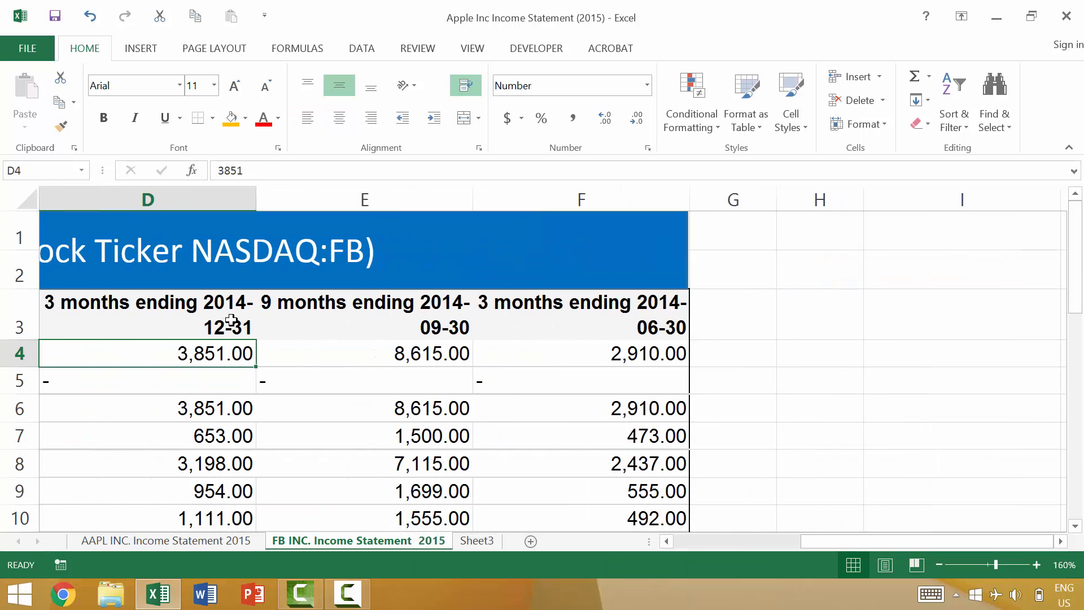
pyautogui.hotkey('alt', 'pageup')
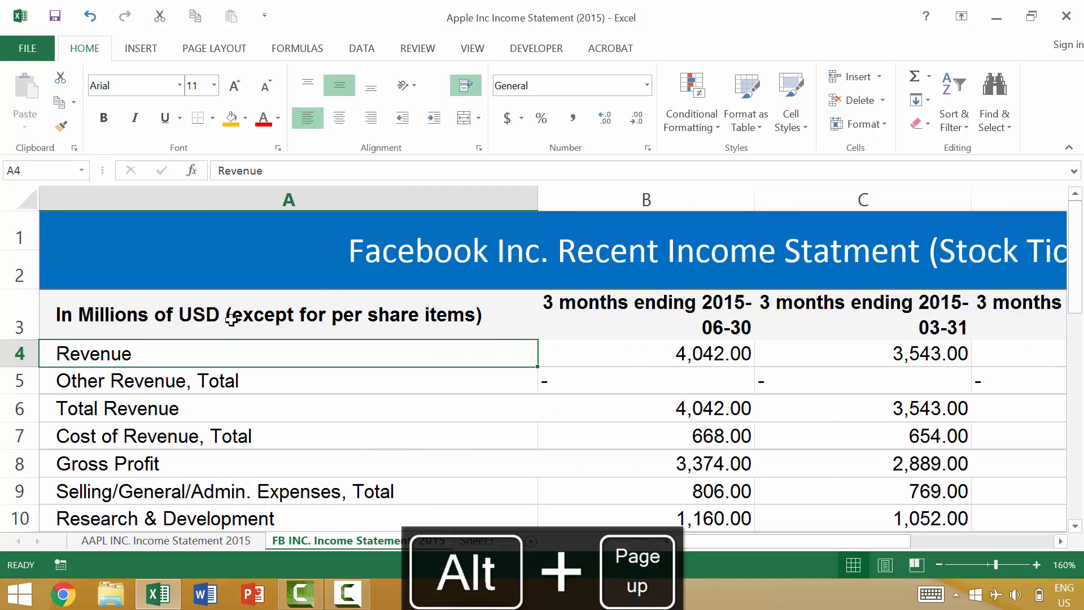
# Move the active cell down the sheet a screen at a time from A4 and return to A4
pyautogui.press('pagedown')
pyautogui.press('pageup')
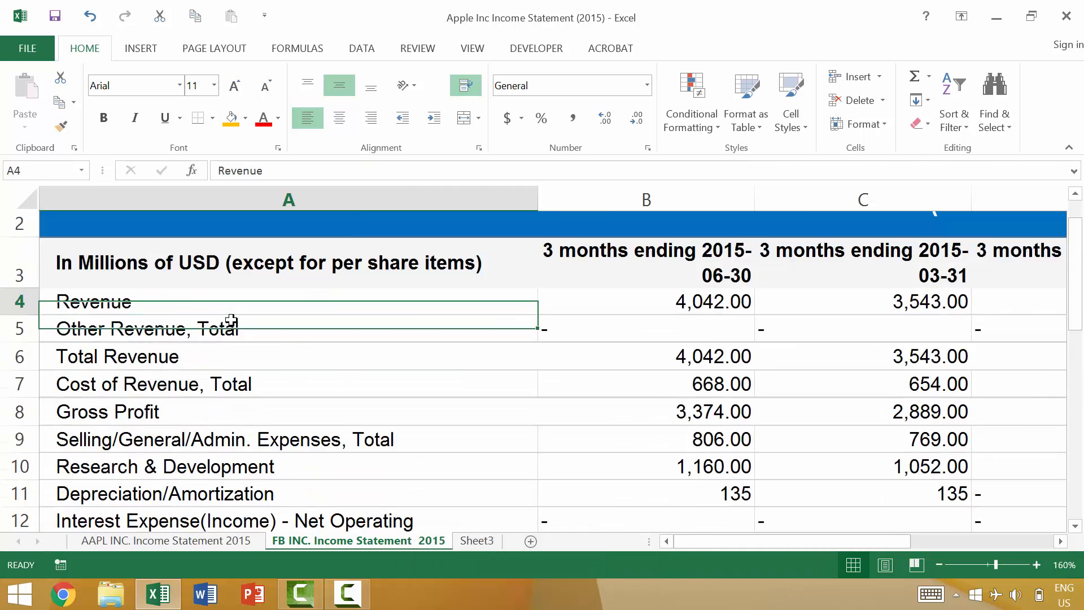
pyautogui.press('pagedown')
pyautogui.press('pagedown')
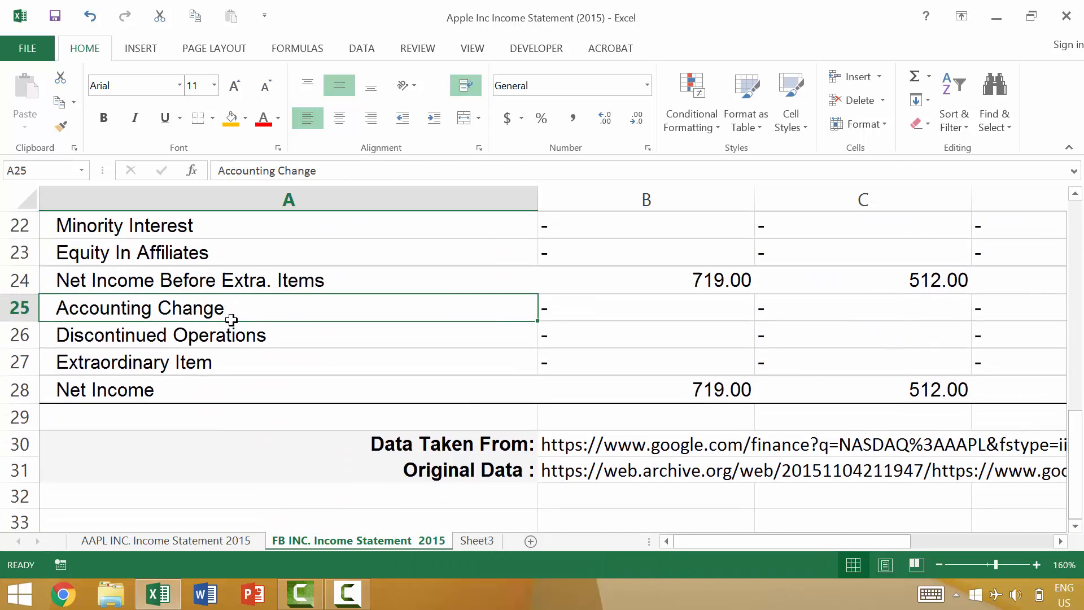
pyautogui.press('pageup')
pyautogui.press('pageup')
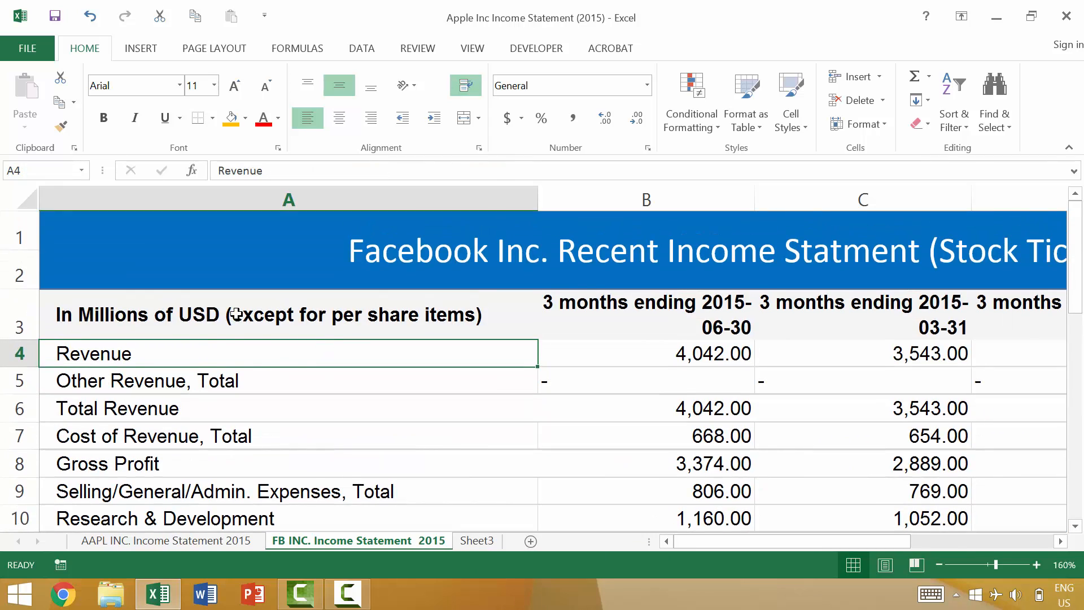
# Set the zoom to 130% and move one screen across and one screen down from A4, returning each time
pyautogui.keyDown('ctrl'); pyautogui.scroll(-1, 234, 316); pyautogui.keyUp('ctrl')
pyautogui.keyDown('ctrl'); pyautogui.scroll(-1, 237, 314); pyautogui.keyUp('ctrl')
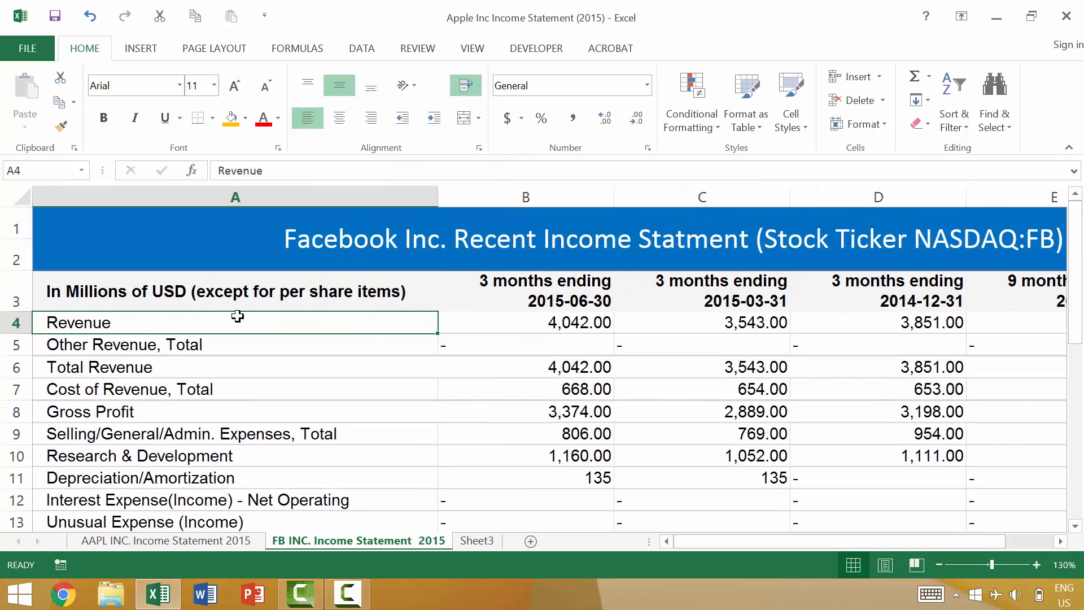
pyautogui.hotkey('alt', 'pagedown')
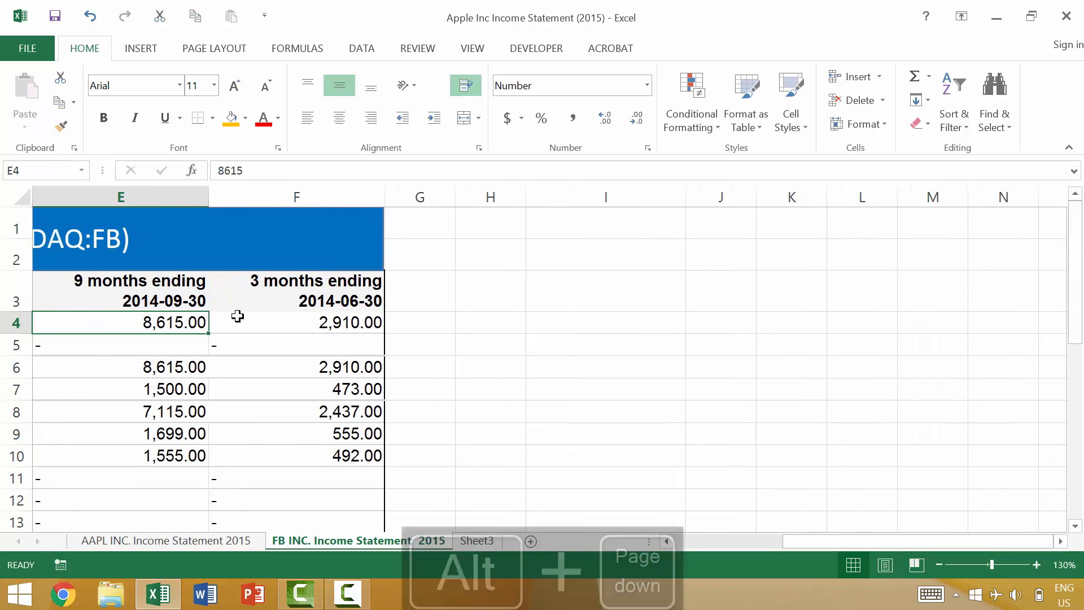
pyautogui.hotkey('alt', 'pageup')
pyautogui.press('pagedown')
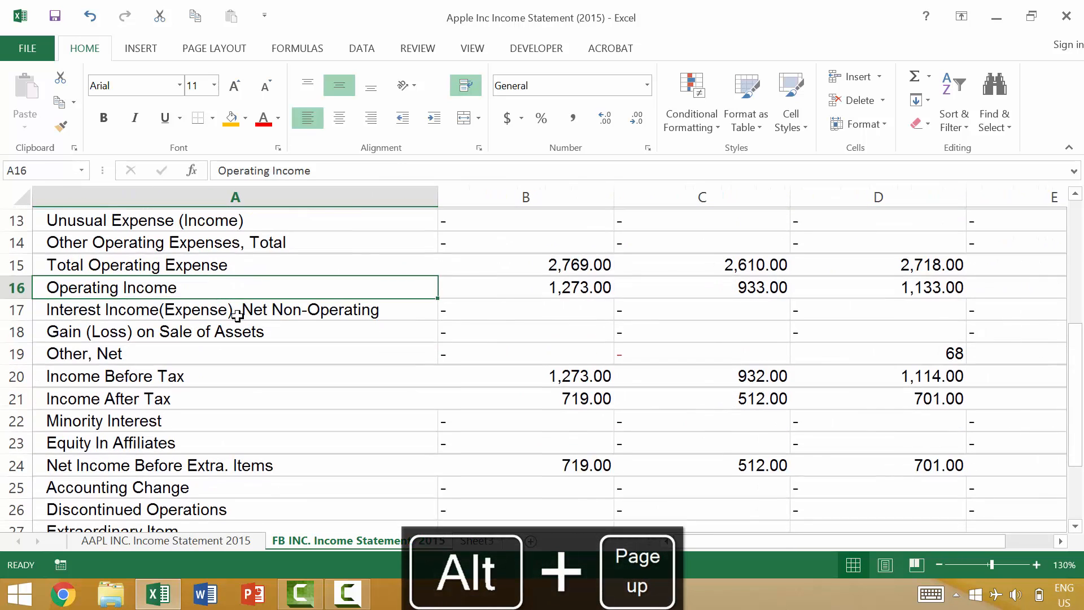
pyautogui.press('pageup')
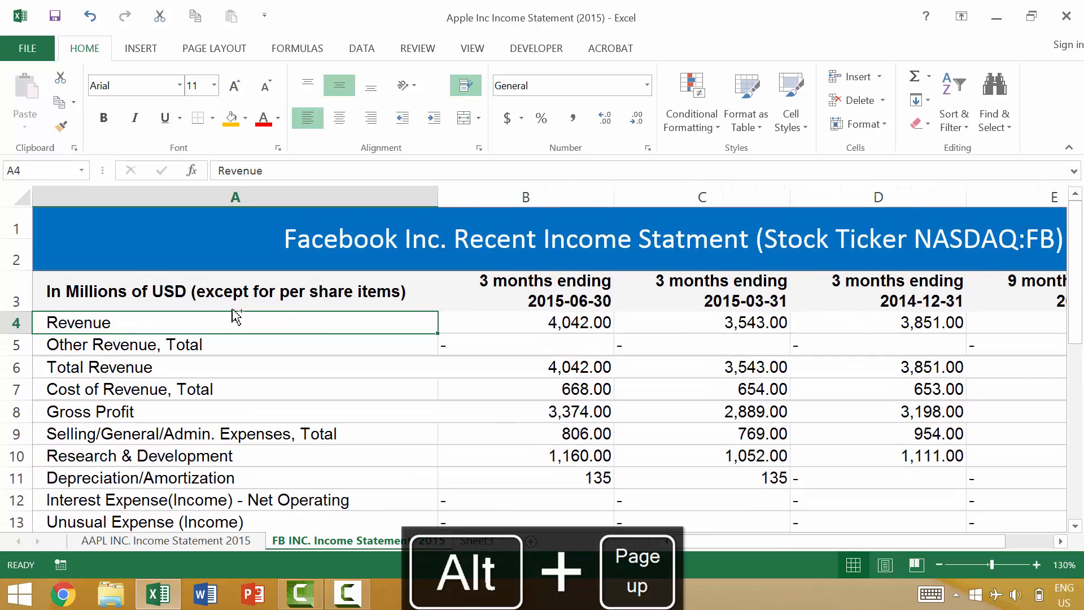
# Set the zoom to 100% and move one screen down and one screen across from A4, returning each time
pyautogui.keyDown('ctrl'); pyautogui.scroll(-2, 237, 316); pyautogui.keyUp('ctrl')
pyautogui.press('pagedown')
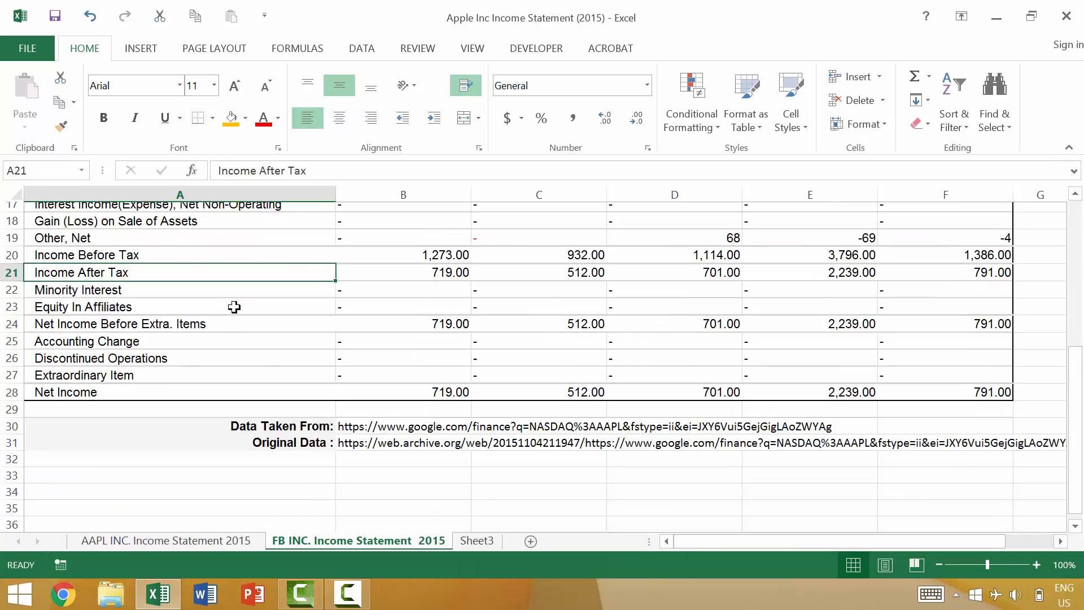
pyautogui.press('pageup')
pyautogui.hotkey('alt', 'pagedown')
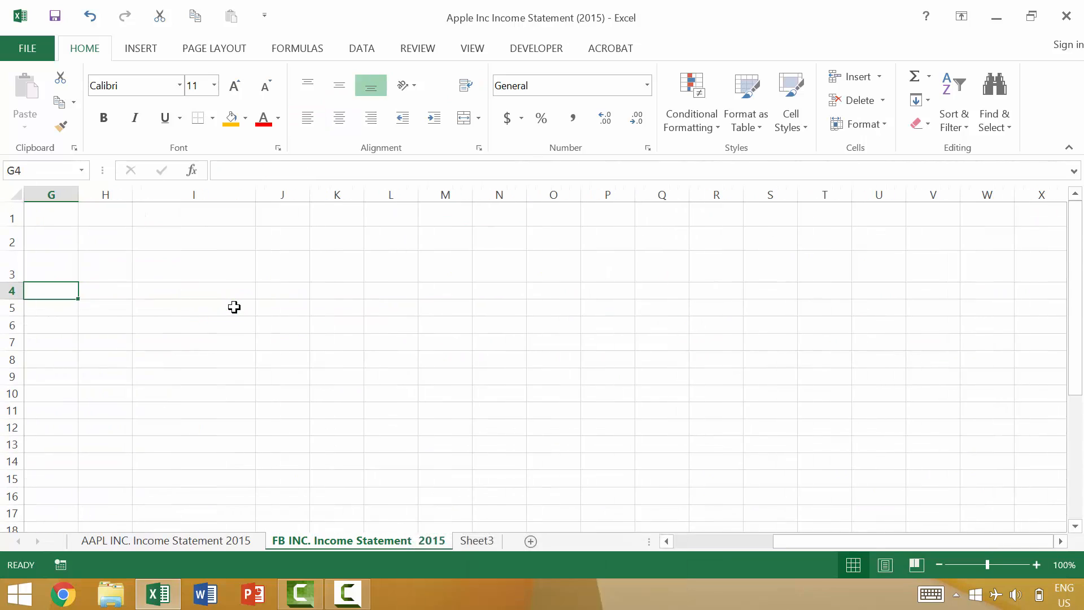
pyautogui.hotkey('alt', 'pageup')
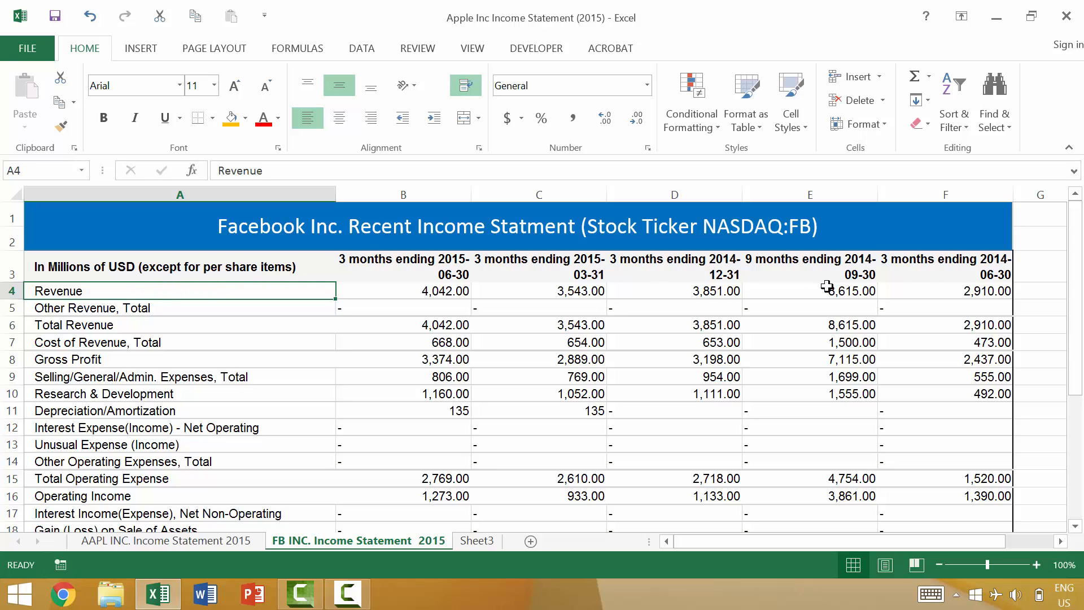
# Jump from the Revenue label in A4 to the last filled cell of the row, F4, and back
pyautogui.click(938, 287)
pyautogui.click(134, 290)
pyautogui.hotkey('ctrl', 'Right')
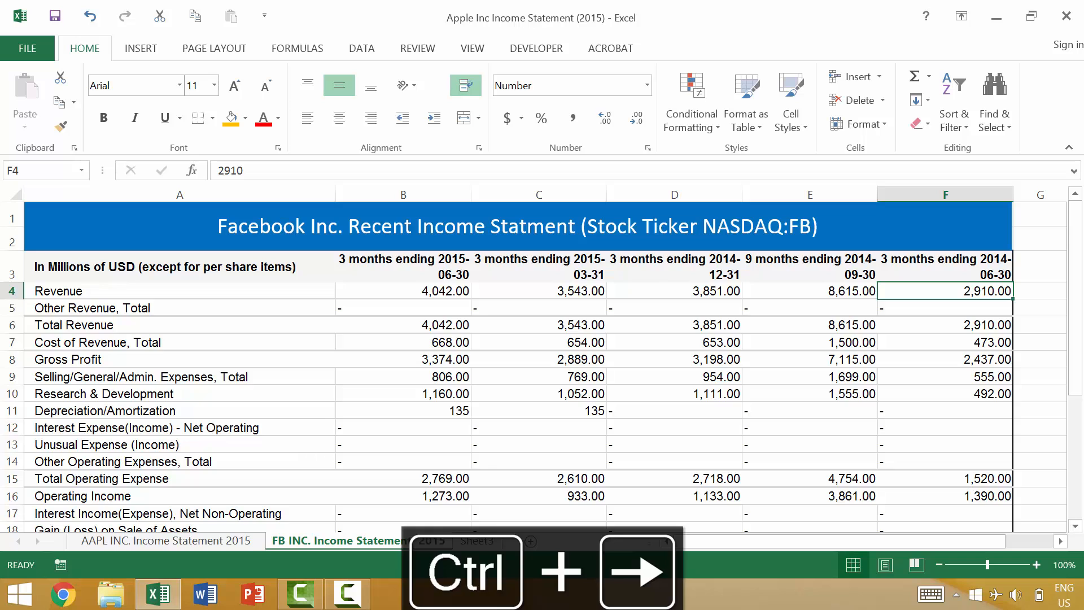
pyautogui.hotkey('ctrl', 'Left')
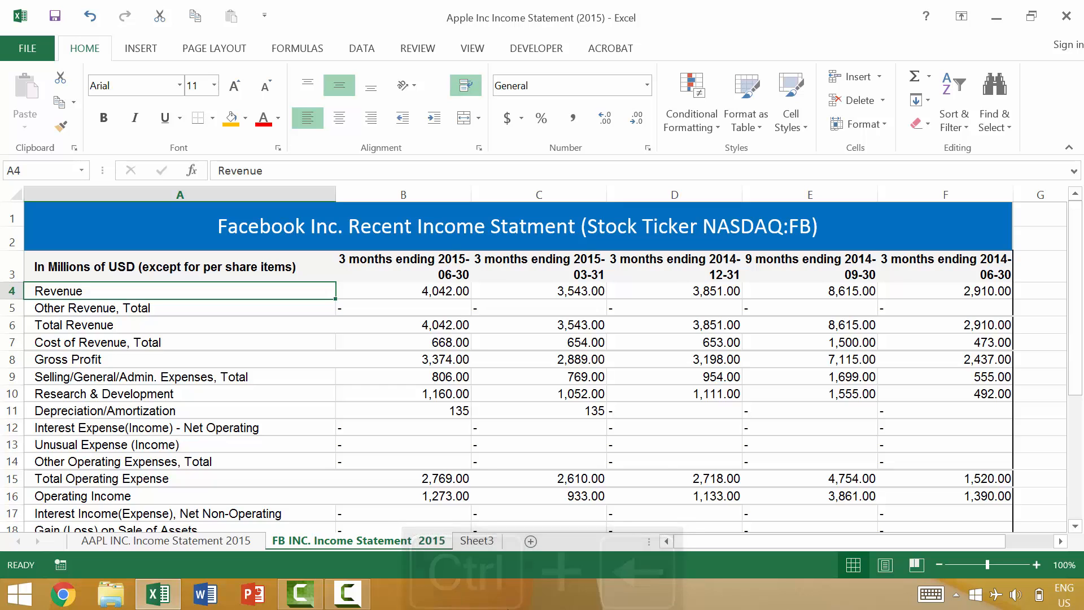
# Jump between the last filled cell of column A and the header cell A3
pyautogui.hotkey('ctrl', 'Down')
pyautogui.hotkey('ctrl', 'Up')
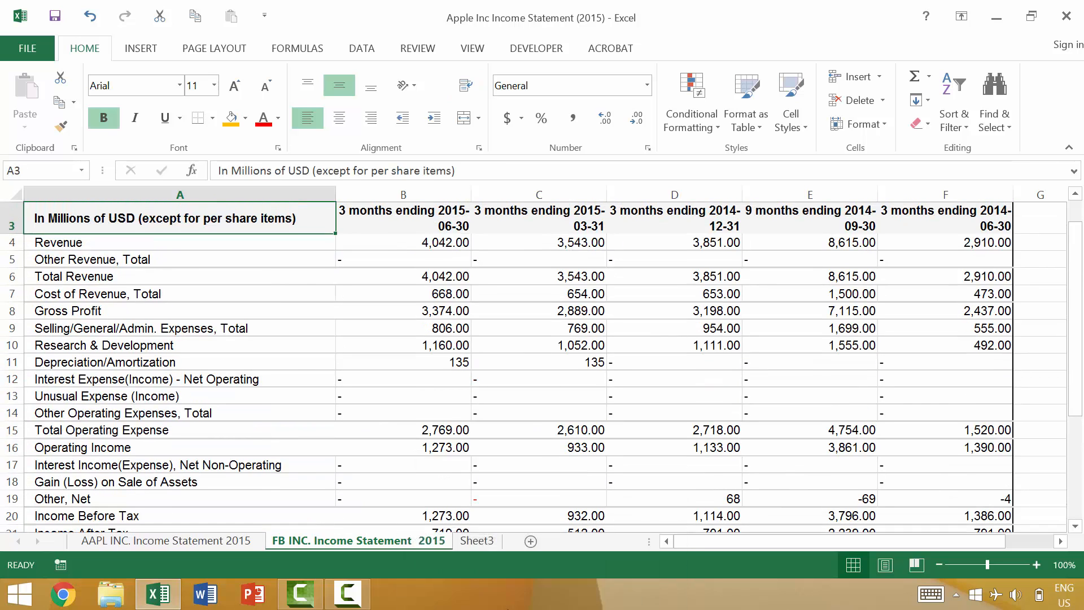
pyautogui.hotkey('ctrl', 'Down')
pyautogui.hotkey('ctrl', 'Up')
pyautogui.hotkey('ctrl', 'Up')
# Jump around the corners of the Facebook data block from F3 to its bottom row and back to A3
pyautogui.hotkey('ctrl', 'Right')
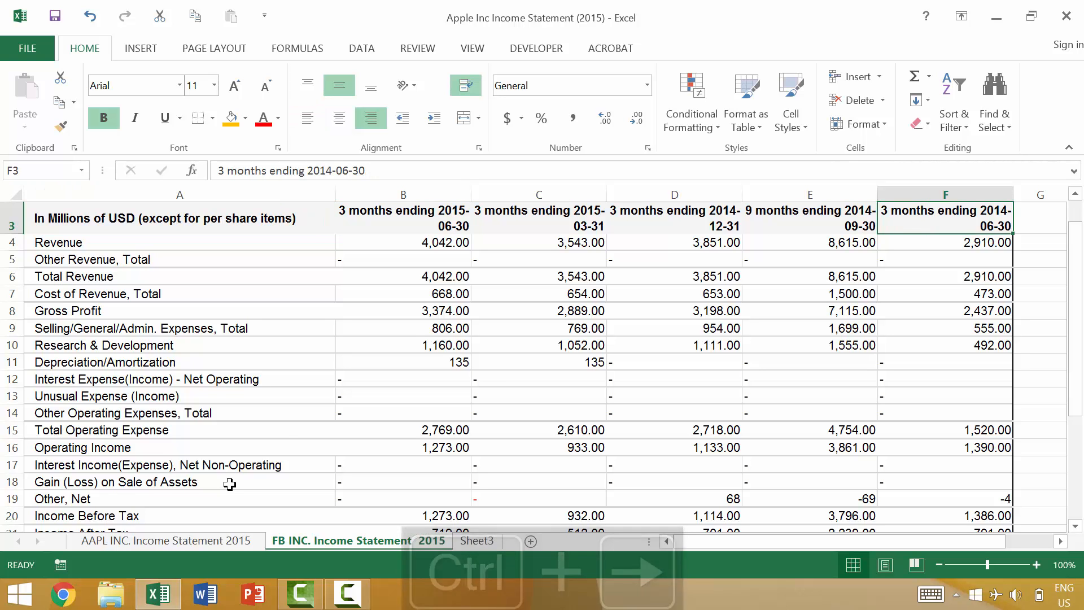
pyautogui.hotkey('ctrl', 'Down')
pyautogui.hotkey('ctrl', 'Left')
pyautogui.hotkey('ctrl', 'Up')
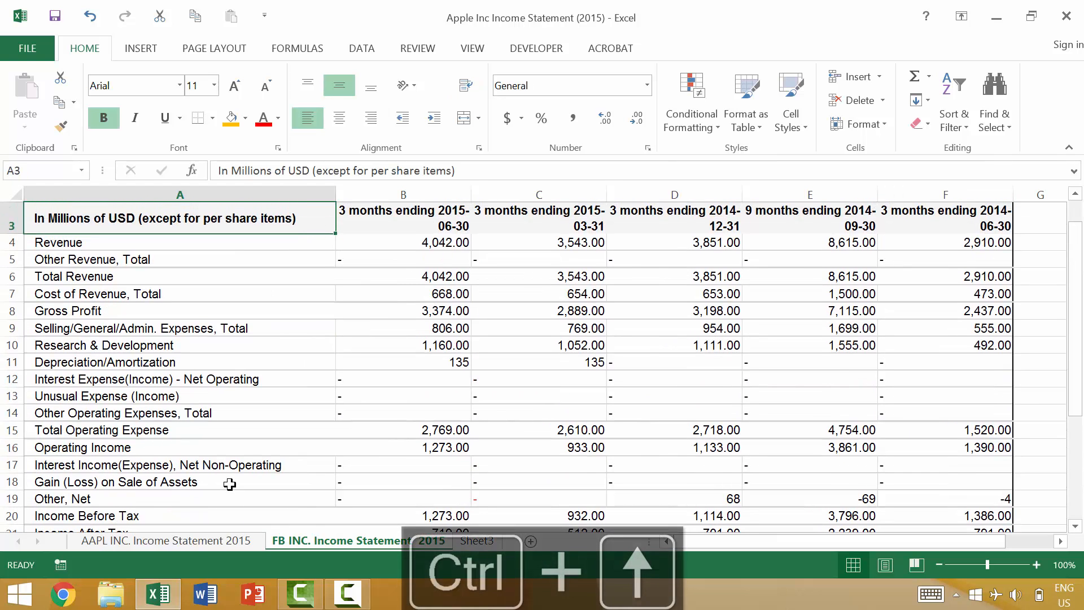
# Copy the Facebook data range A3:F26 and paste it starting at H3
pyautogui.scroll(-2, 243, 407)
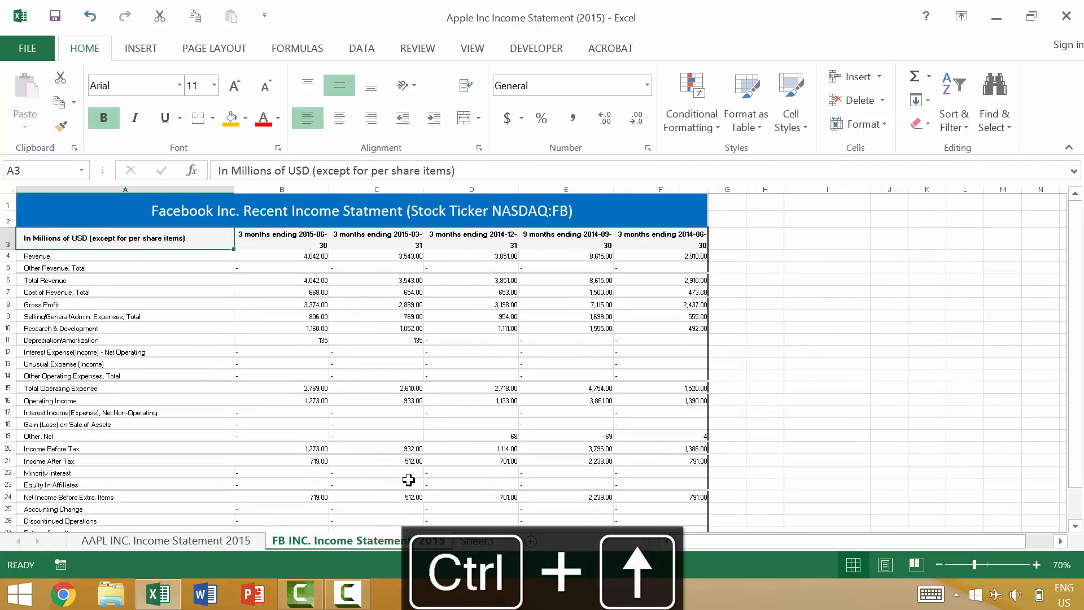
pyautogui.keyDown('shift'); pyautogui.click(685, 522); pyautogui.keyUp('shift')
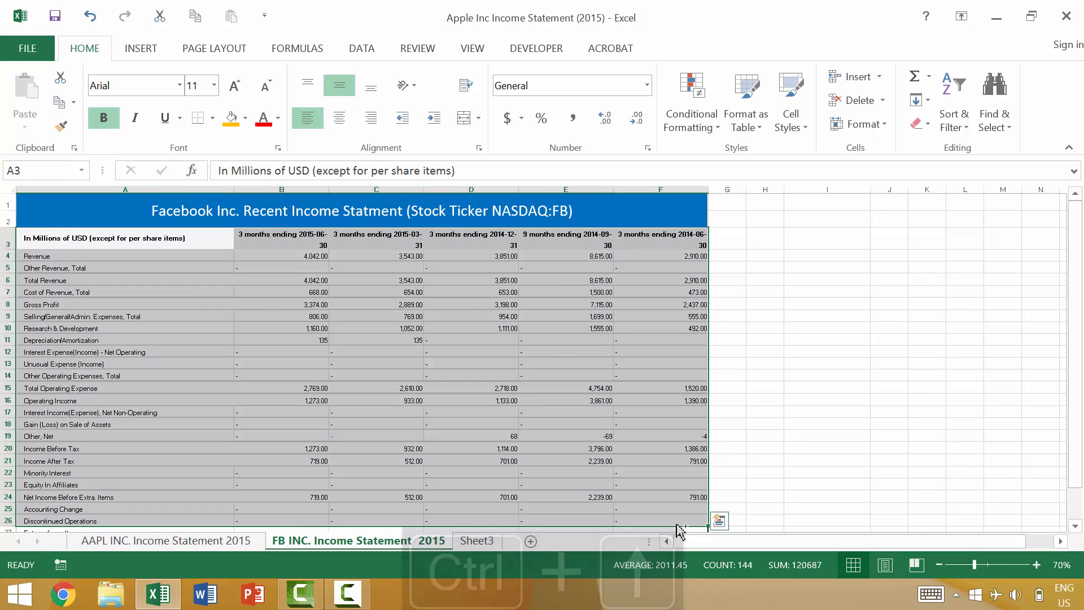
pyautogui.hotkey('ctrl', 'c')
pyautogui.click(766, 240)
pyautogui.hotkey('ctrl', 'v')
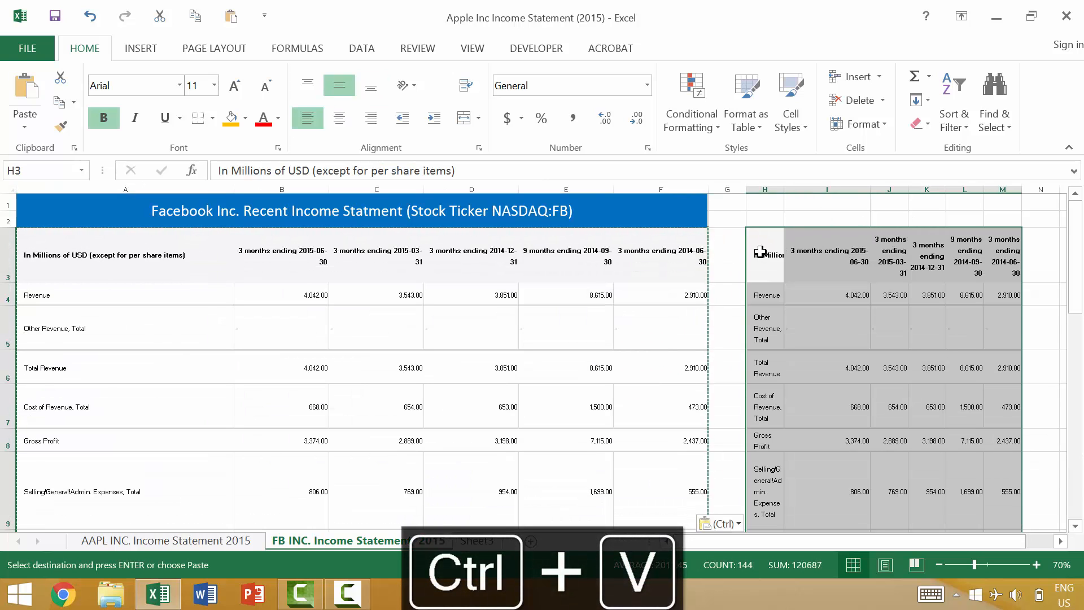
# Jump around the four corners of the pasted table, starting and ending at H3
pyautogui.click(775, 251)
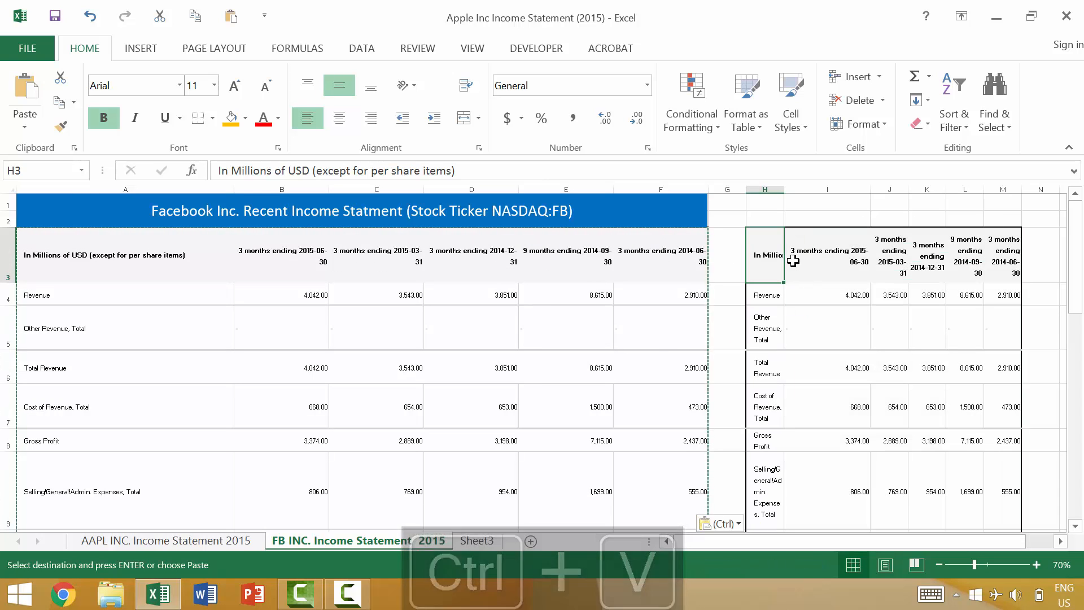
pyautogui.hotkey('ctrl', 'Right')
pyautogui.hotkey('ctrl', 'Down')
pyautogui.hotkey('ctrl', 'Left')
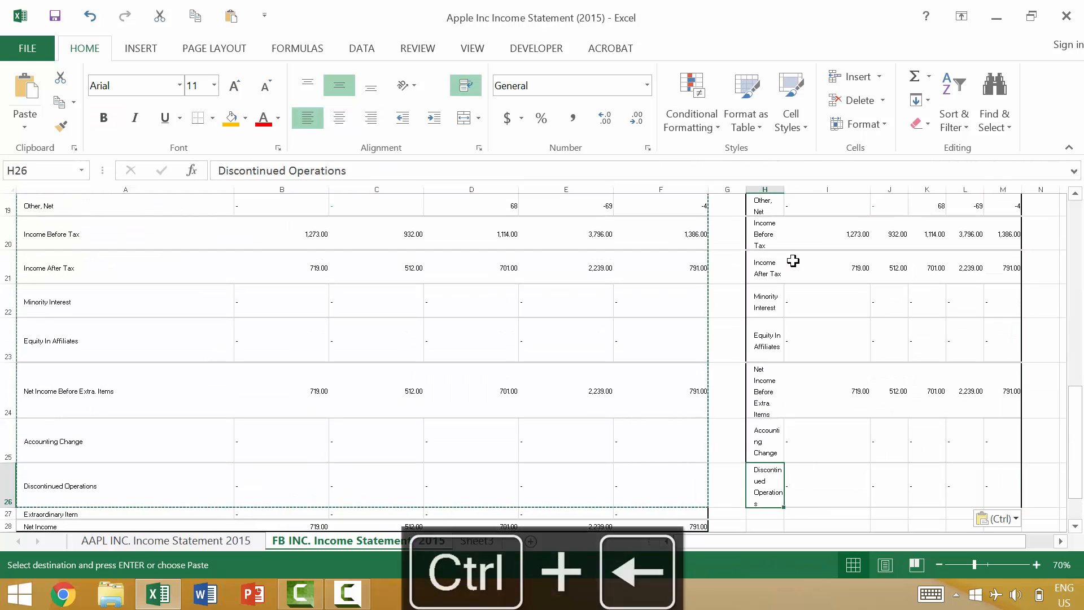
pyautogui.hotkey('ctrl', 'Up')
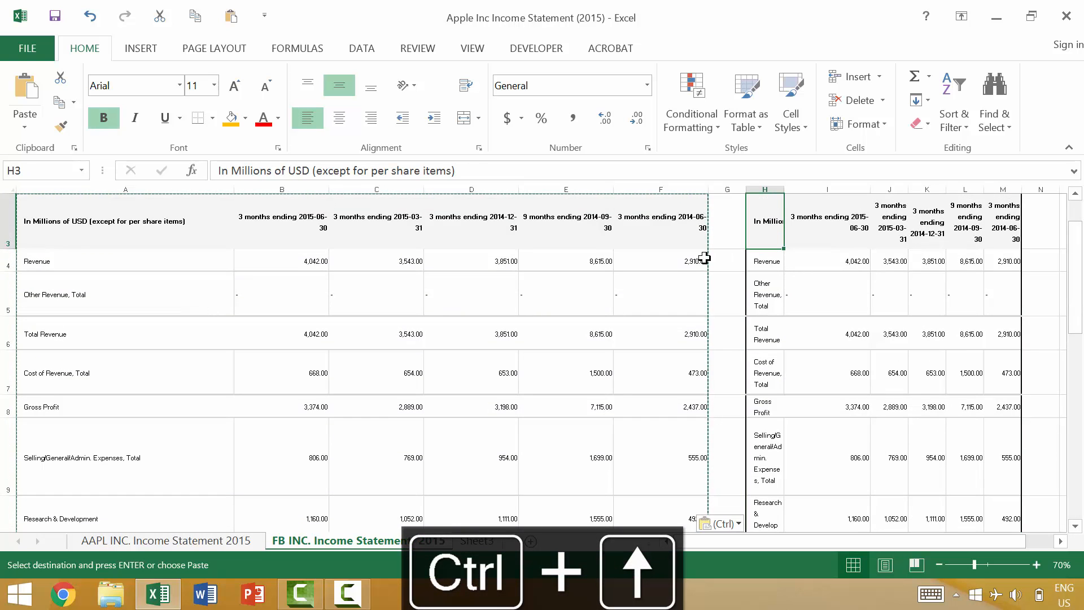
# Select the blank column G between the two tables, and header cells D3, J3 and E3 on either side of it
pyautogui.scroll(1, 677, 265)
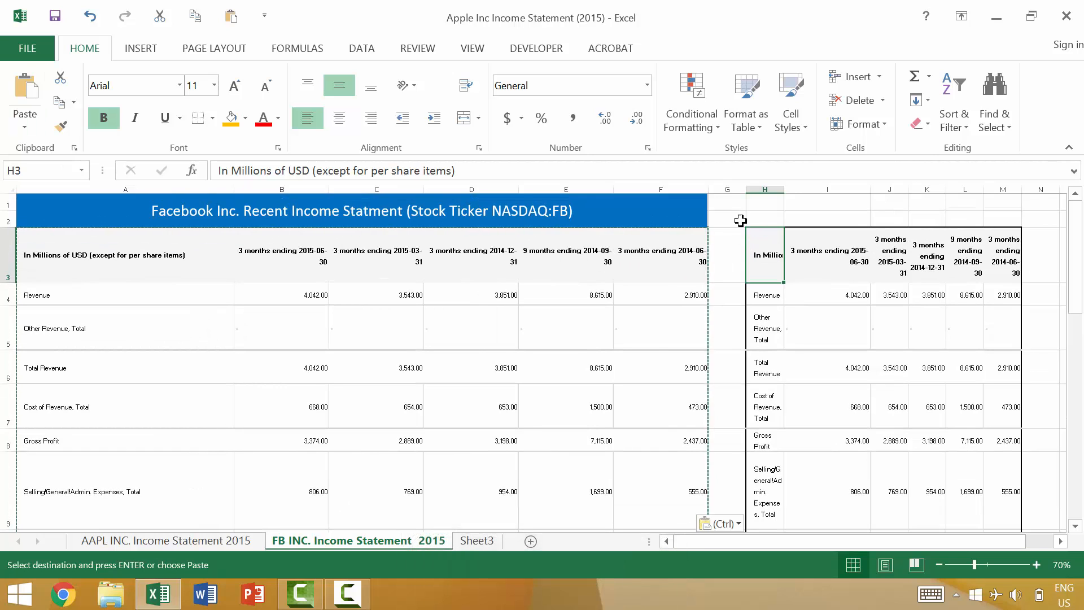
pyautogui.click(723, 186)
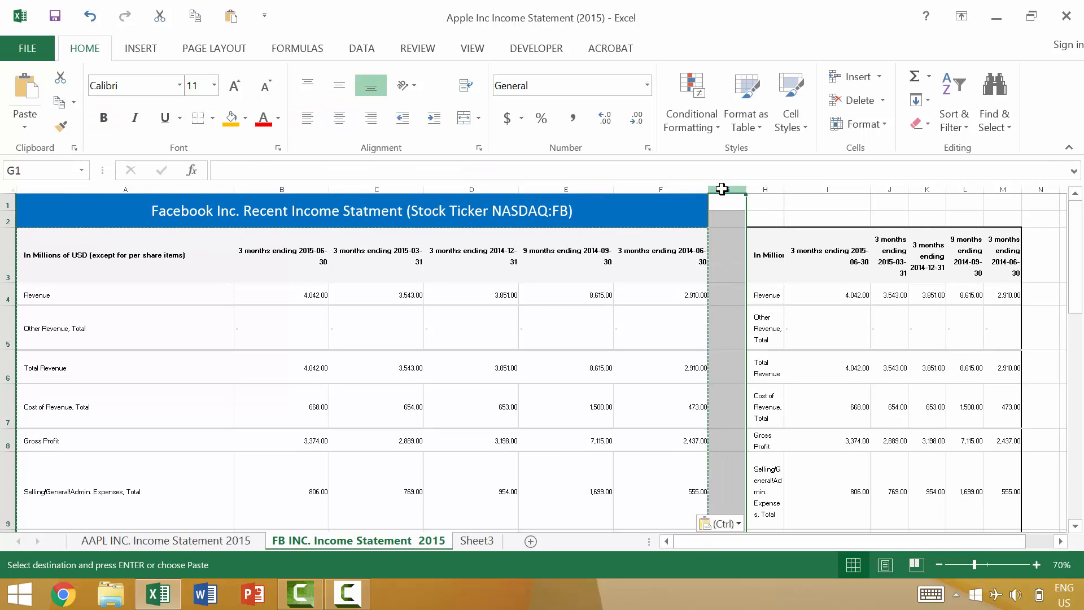
pyautogui.click(494, 260)
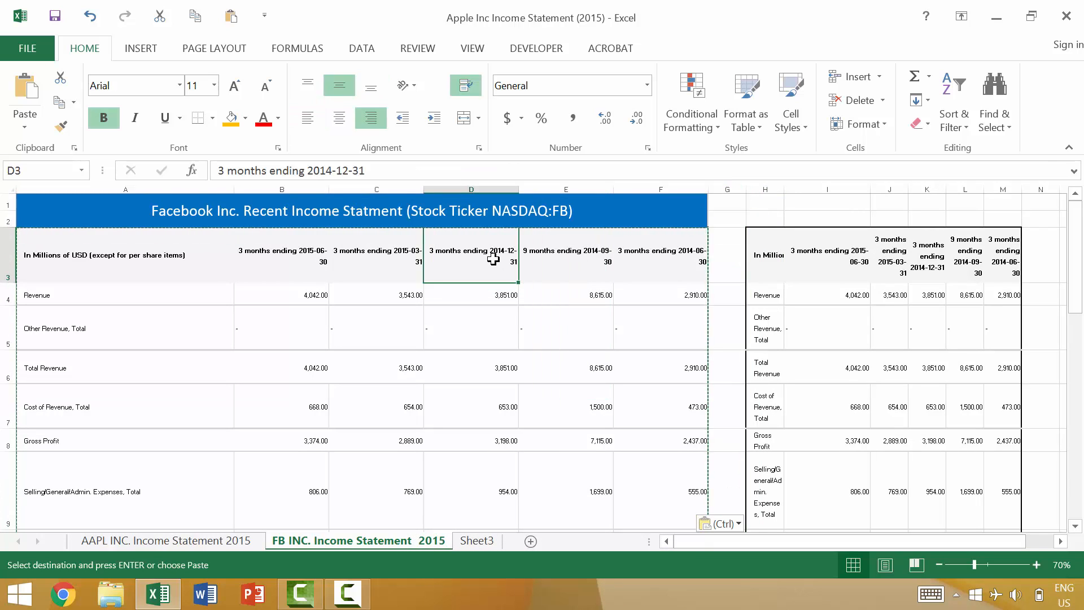
pyautogui.click(890, 249)
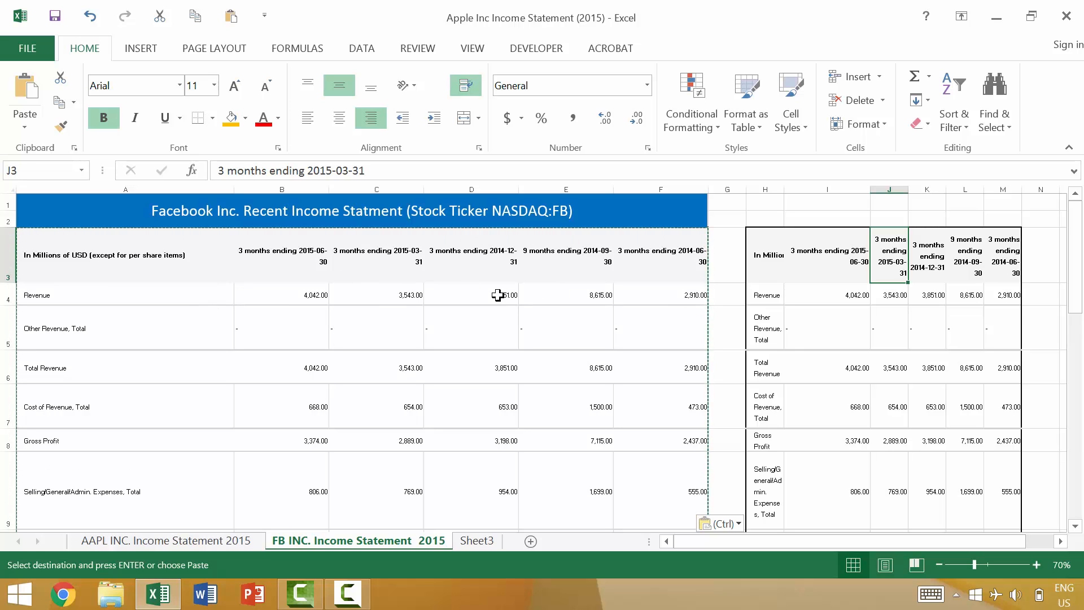
pyautogui.click(606, 258)
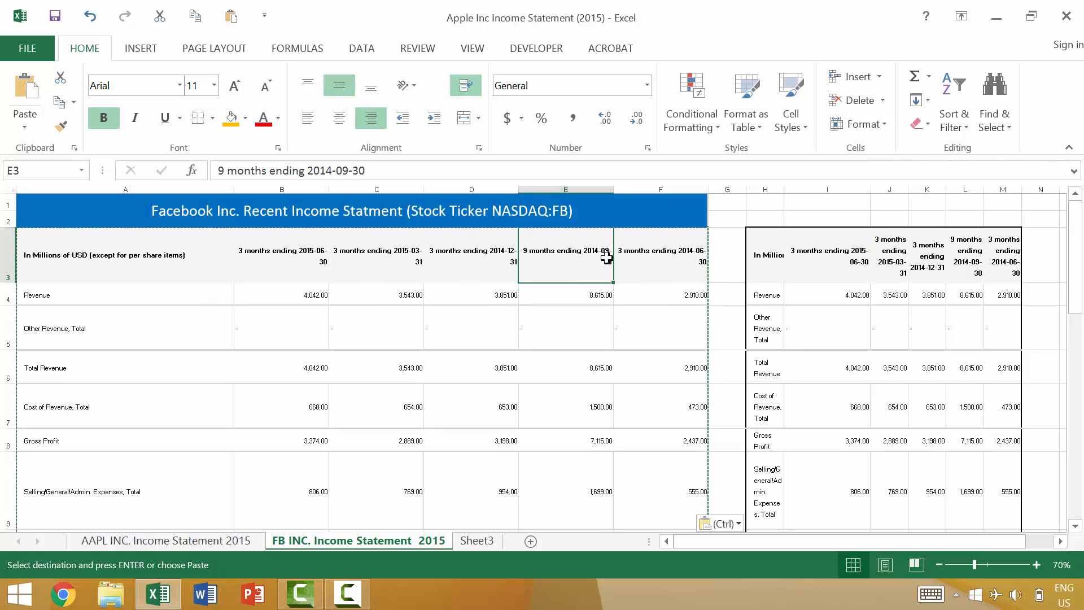
# Go to A3, and return there twice from L3, once through block edges H3 and F3 and once straight to the row start
pyautogui.press('Home')
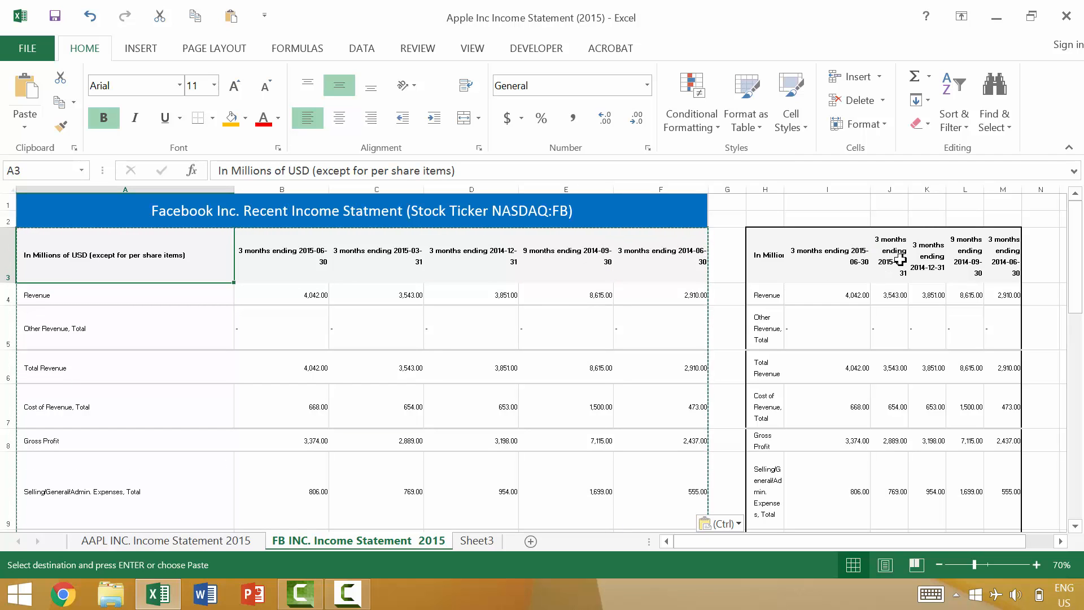
pyautogui.click(963, 250)
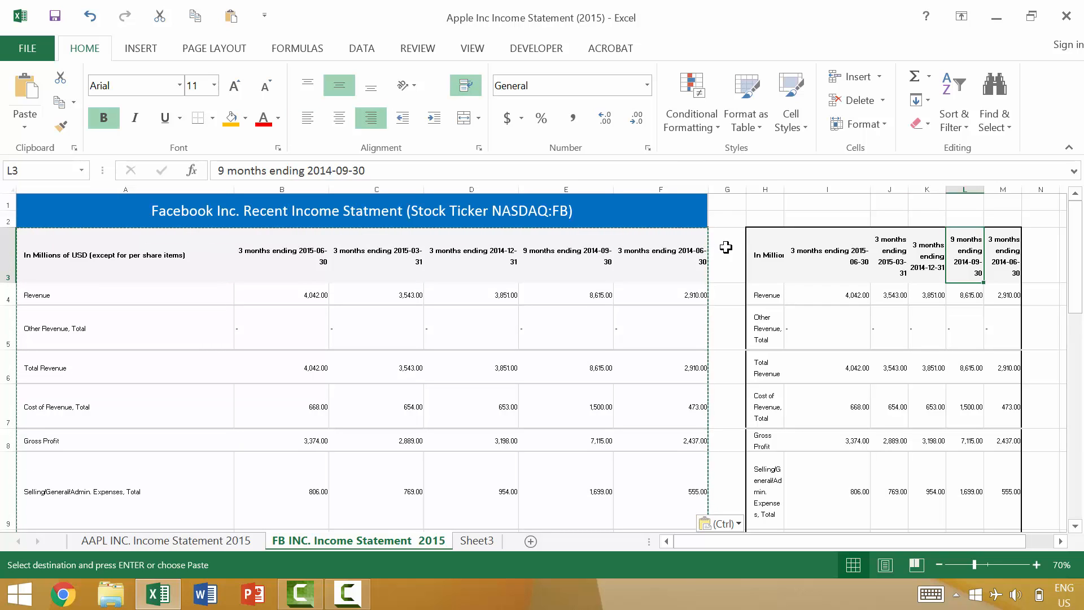
pyautogui.hotkey('ctrl', 'Left')
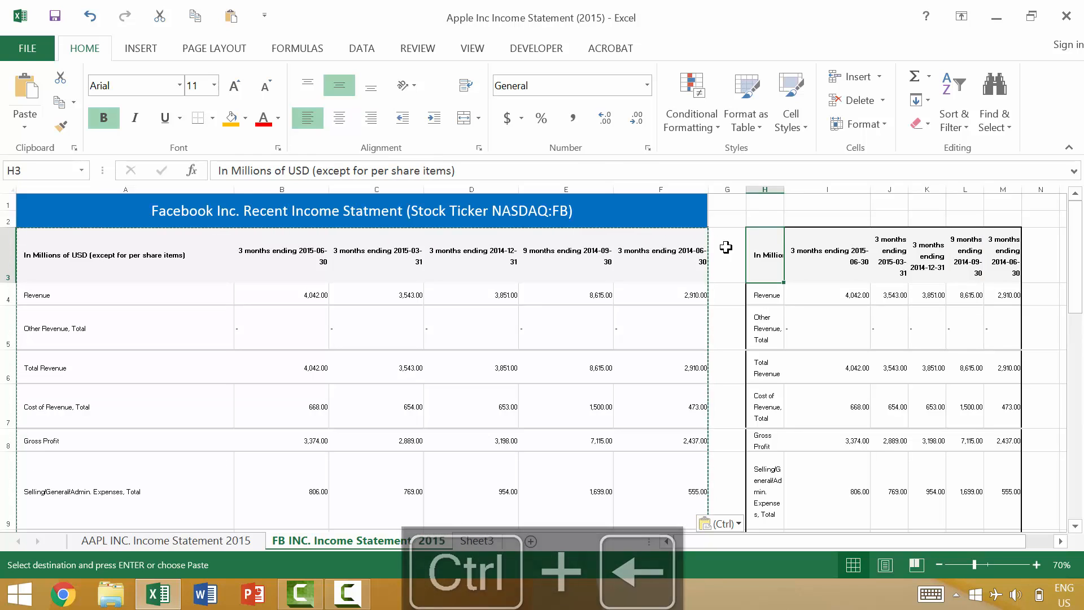
pyautogui.hotkey('ctrl', 'Left')
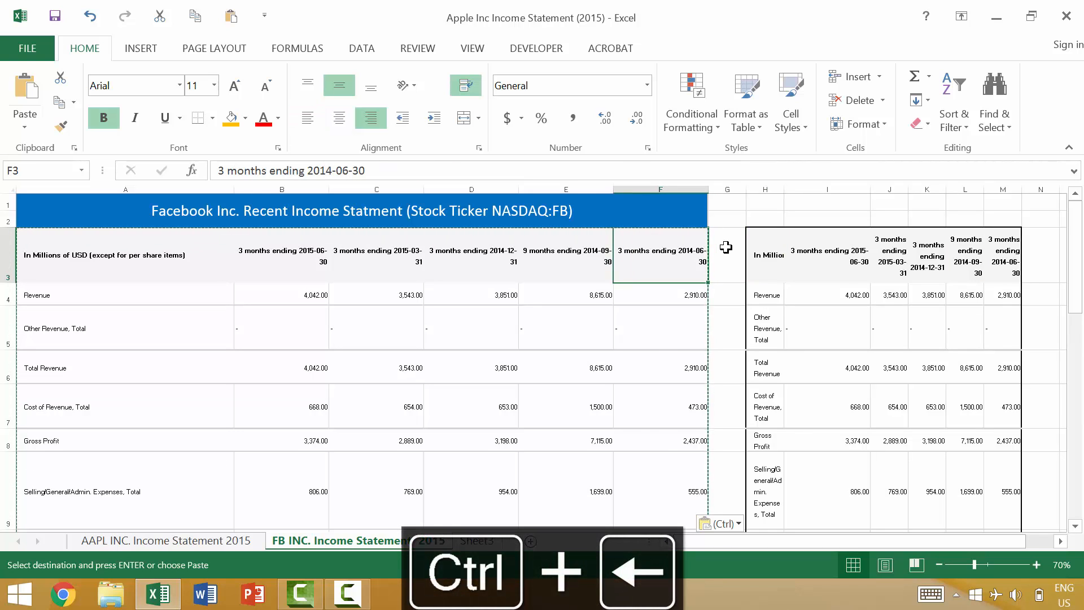
pyautogui.hotkey('ctrl', 'Left')
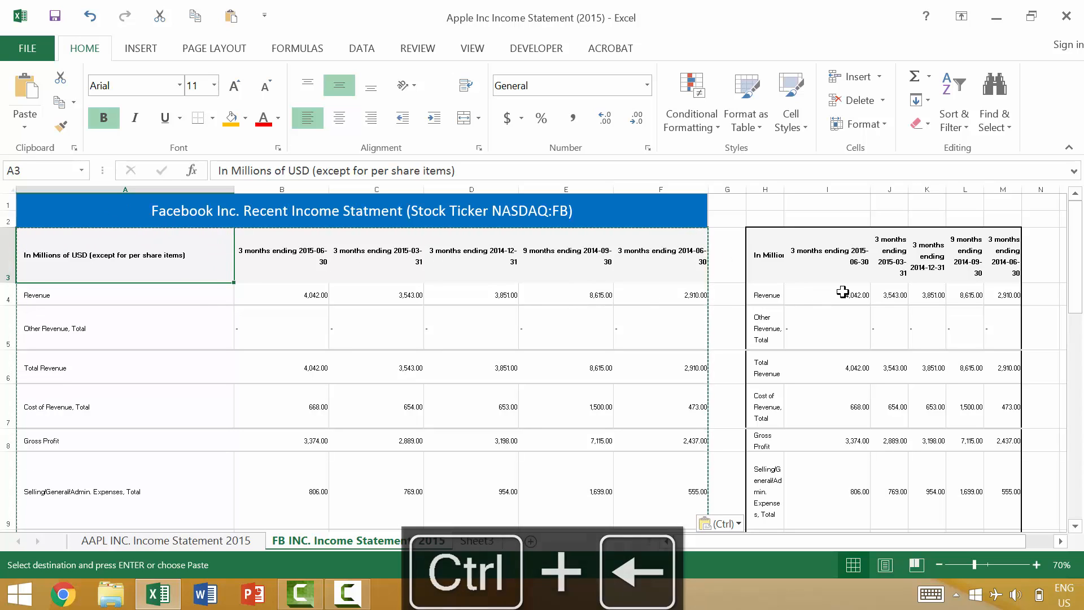
pyautogui.click(968, 245)
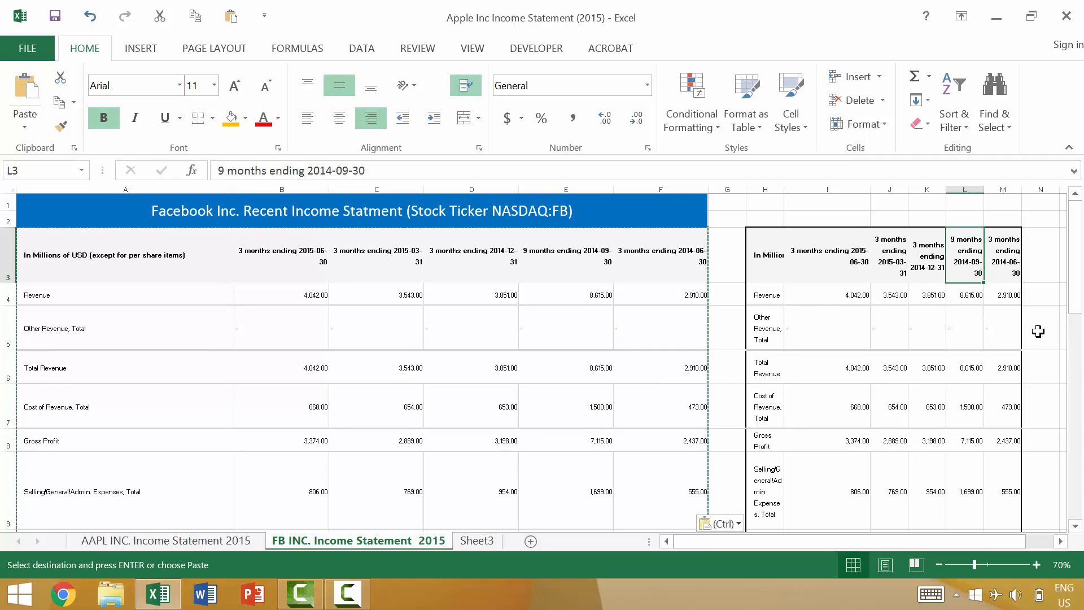
pyautogui.press('Home')
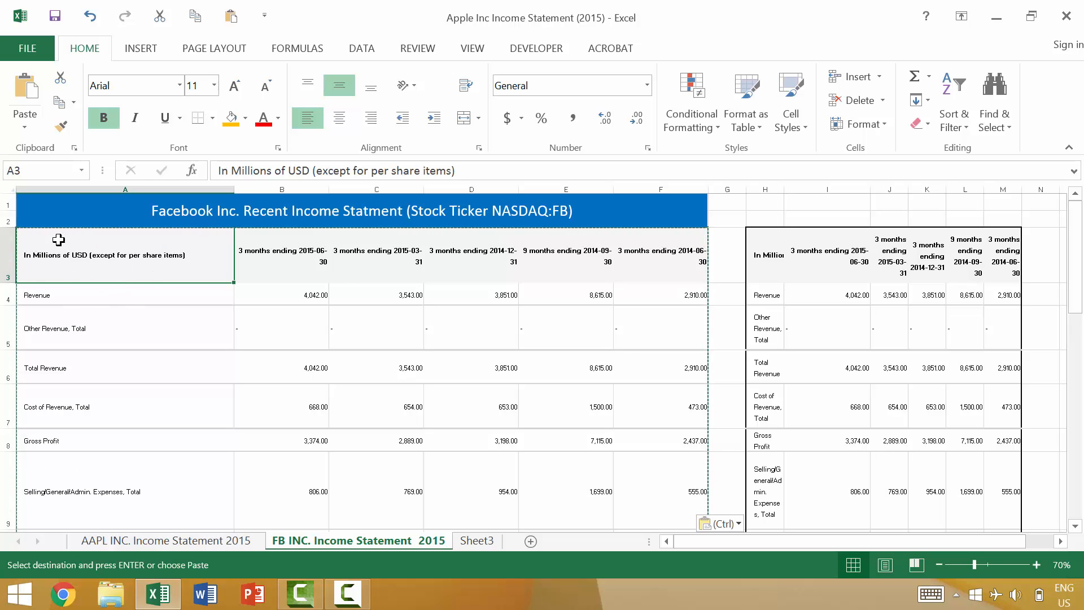
# Cancel the pending copy marquee and use End mode to jump along row 3 from A3 to F3, H3 and M3
pyautogui.click(118, 186)
pyautogui.press('Escape')
pyautogui.press('End')
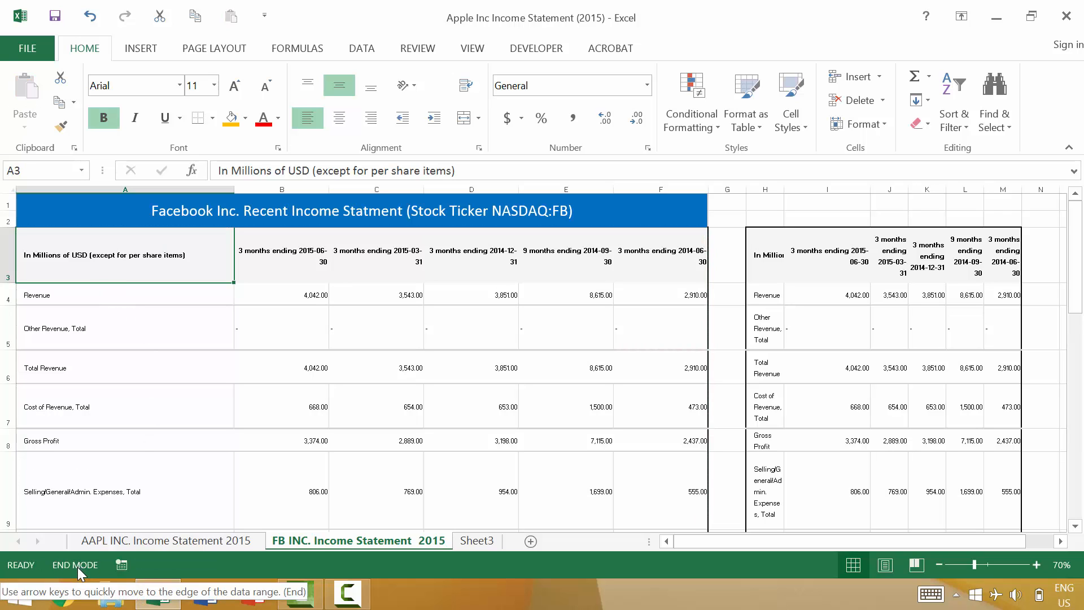
pyautogui.press('Right')
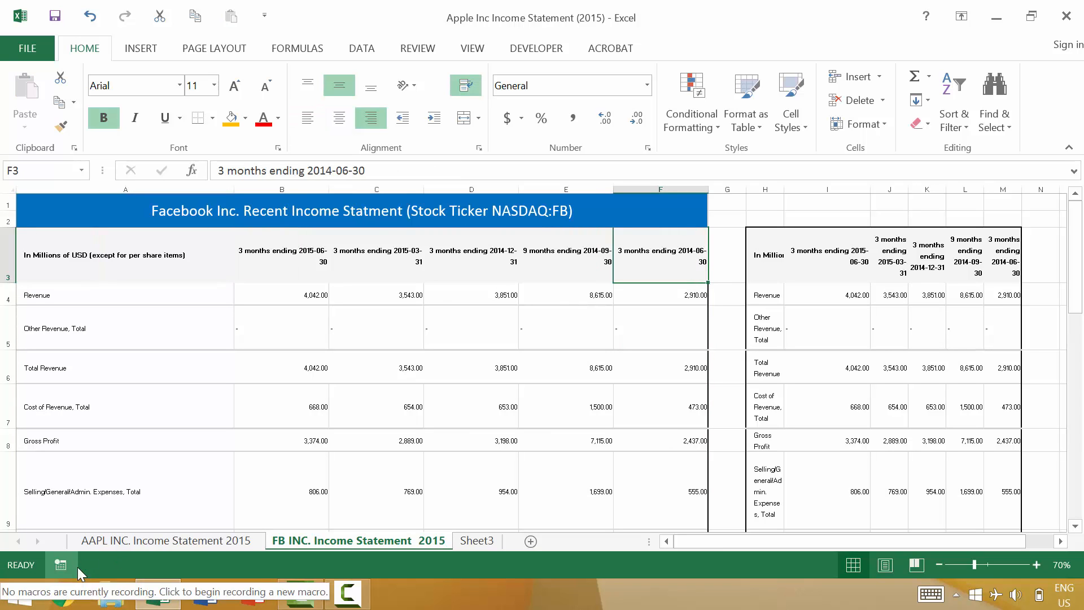
pyautogui.press('End')
pyautogui.press('Right')
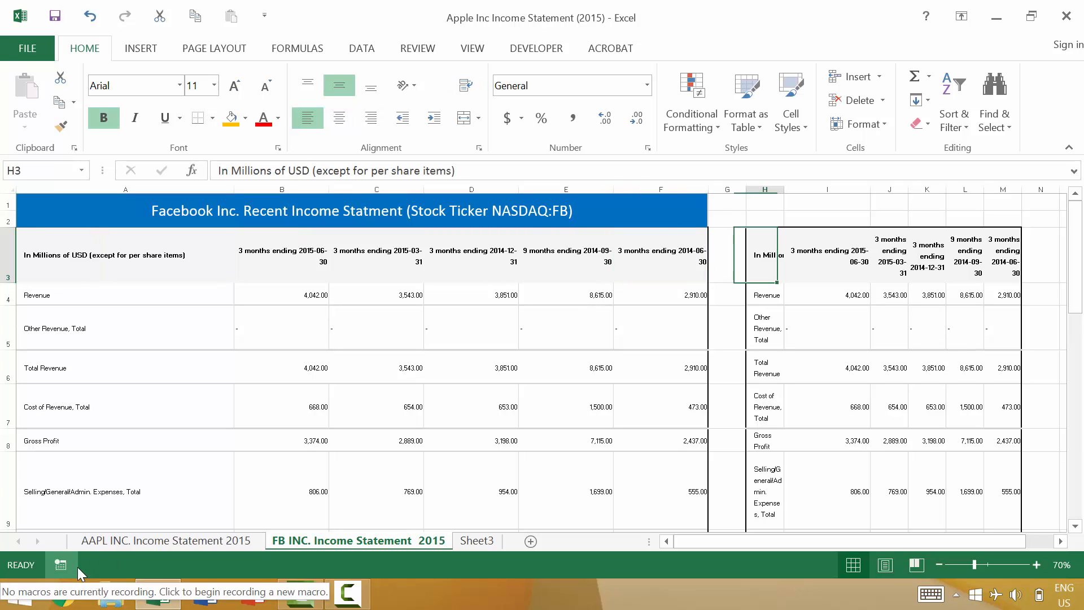
pyautogui.press('End')
pyautogui.press('Right')
# Move back one cell at a time along row 3 from M3 to A3
pyautogui.press('Left')
pyautogui.press('Left')
pyautogui.press('Left')
pyautogui.press('Left')
pyautogui.press('Left')
pyautogui.press('Left')
pyautogui.press('Left')
pyautogui.press('Left')
pyautogui.press('Left')
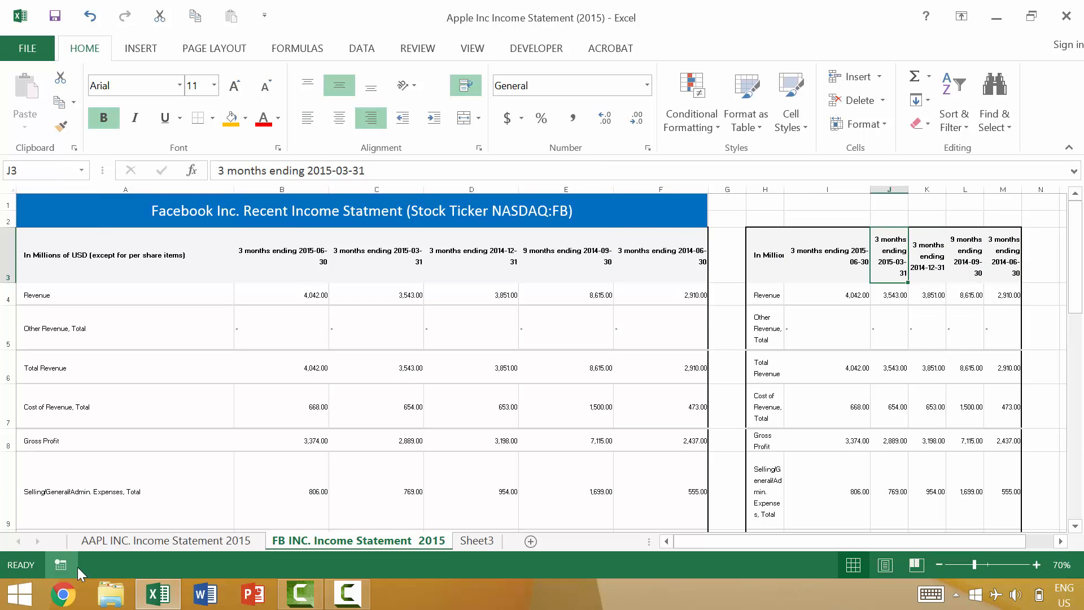
pyautogui.press('Left')
pyautogui.press('Left')
pyautogui.press('Left')
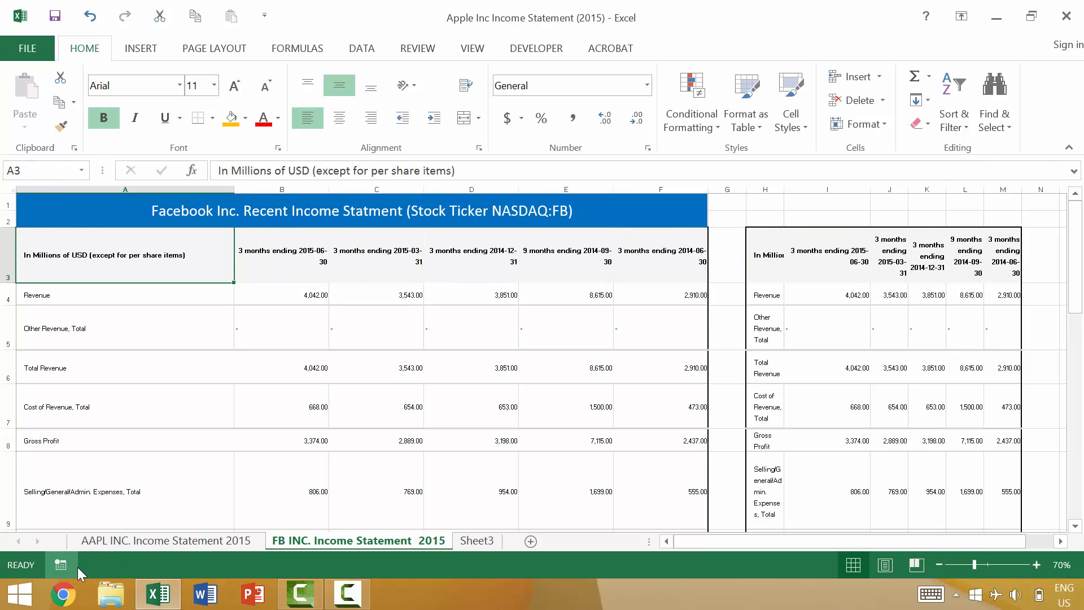
# Jump by block edge from A3 to F3 and H3, and continue cell by cell to K3
pyautogui.press('End')
pyautogui.hotkey('ctrl', 'Right')
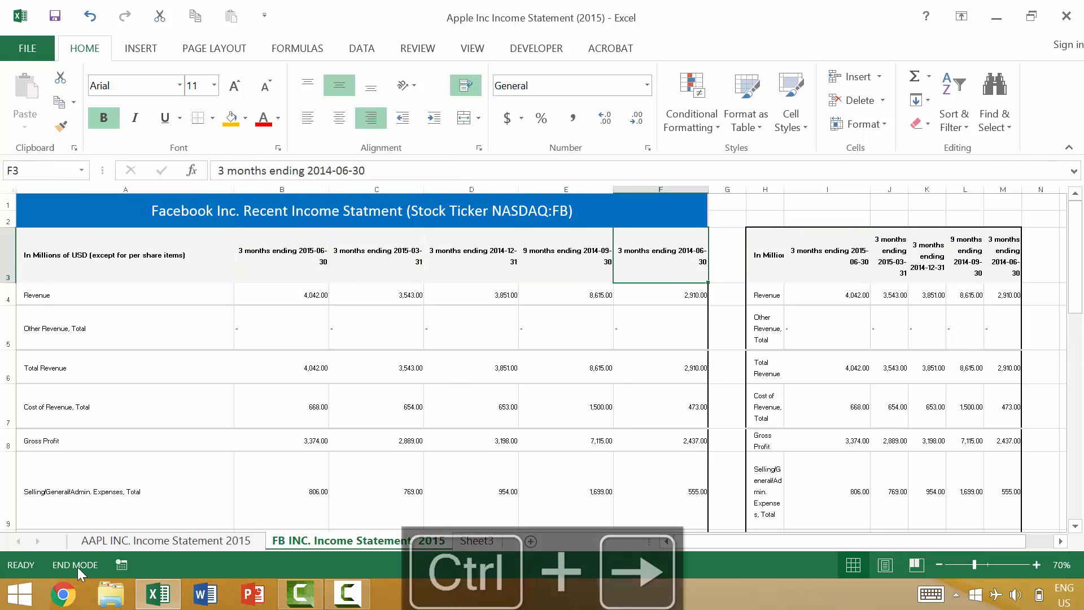
pyautogui.hotkey('ctrl', 'Right')
pyautogui.press('Right')
pyautogui.press('Right')
pyautogui.press('Right')
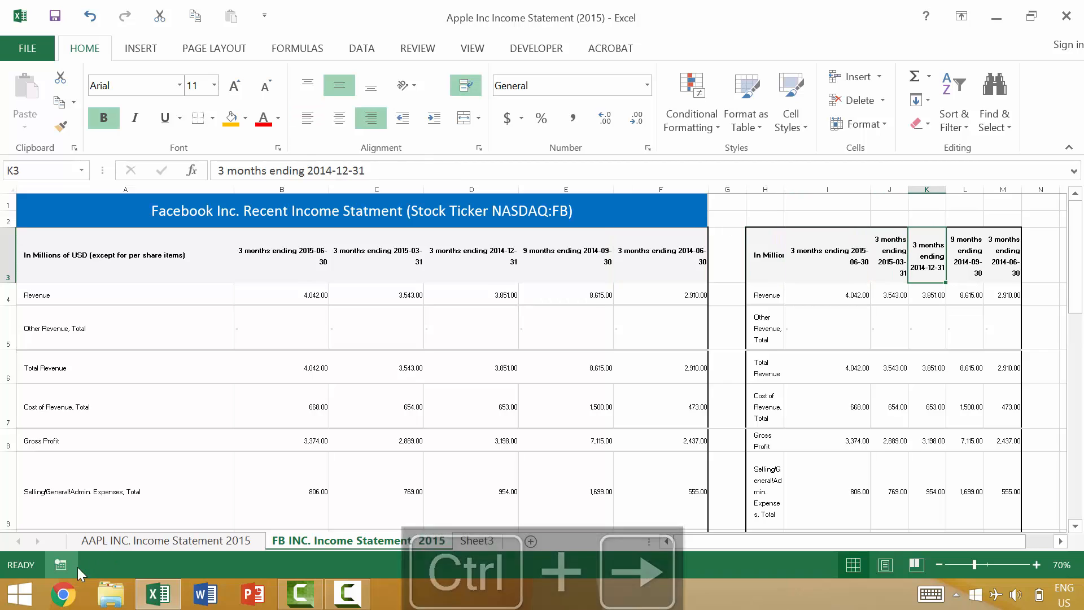
# Return to A3, use End mode to jump through F3 and H3 to M3, and go back to the row start
pyautogui.press('Home')
pyautogui.press('End')
pyautogui.press('Right')
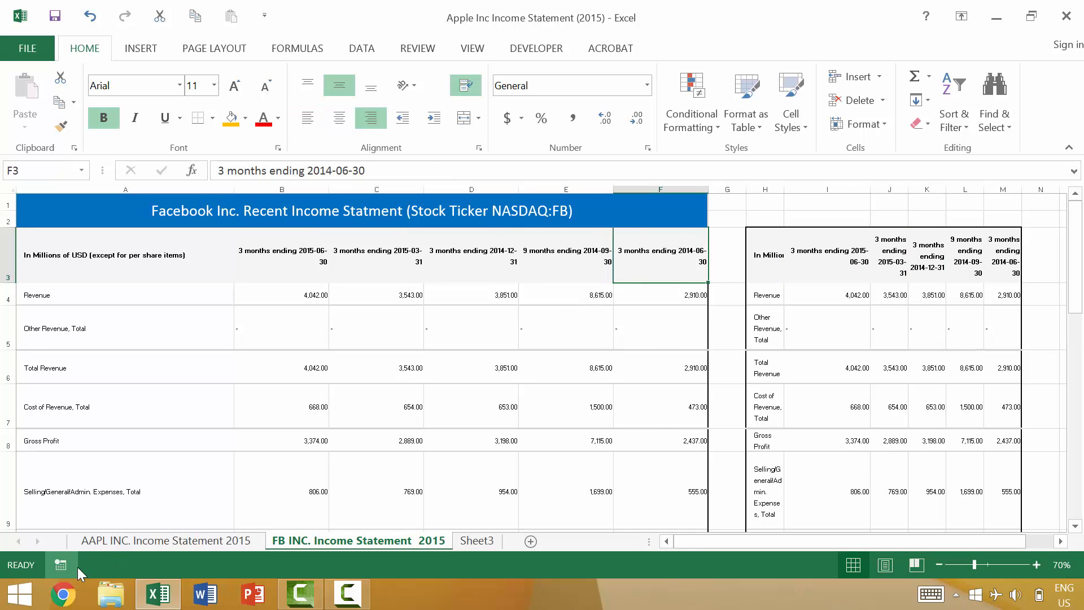
pyautogui.press('Right')
pyautogui.press('End')
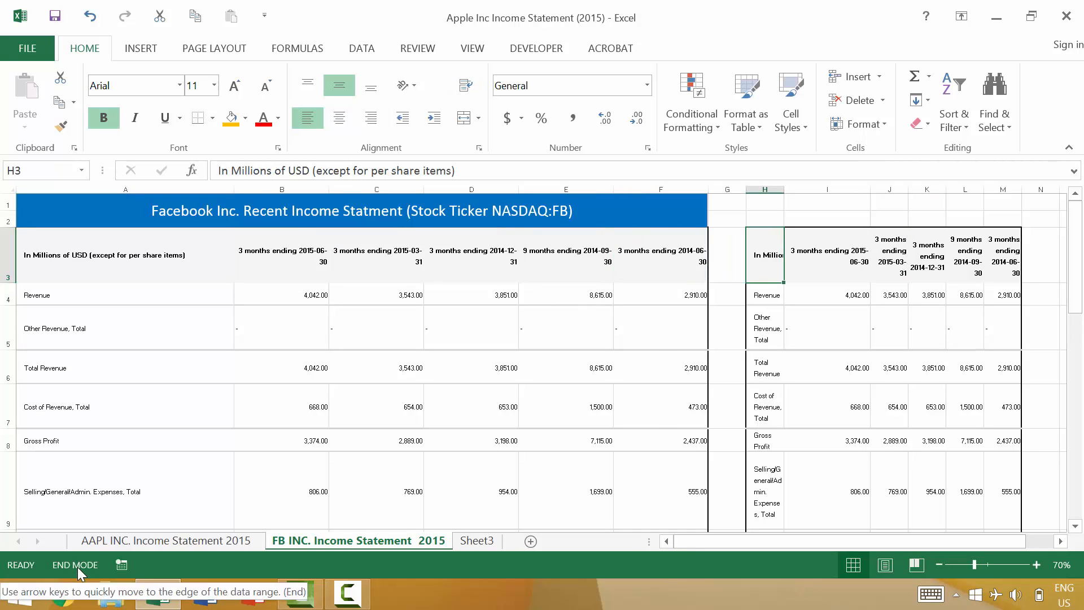
pyautogui.press('Right')
pyautogui.press('Home')
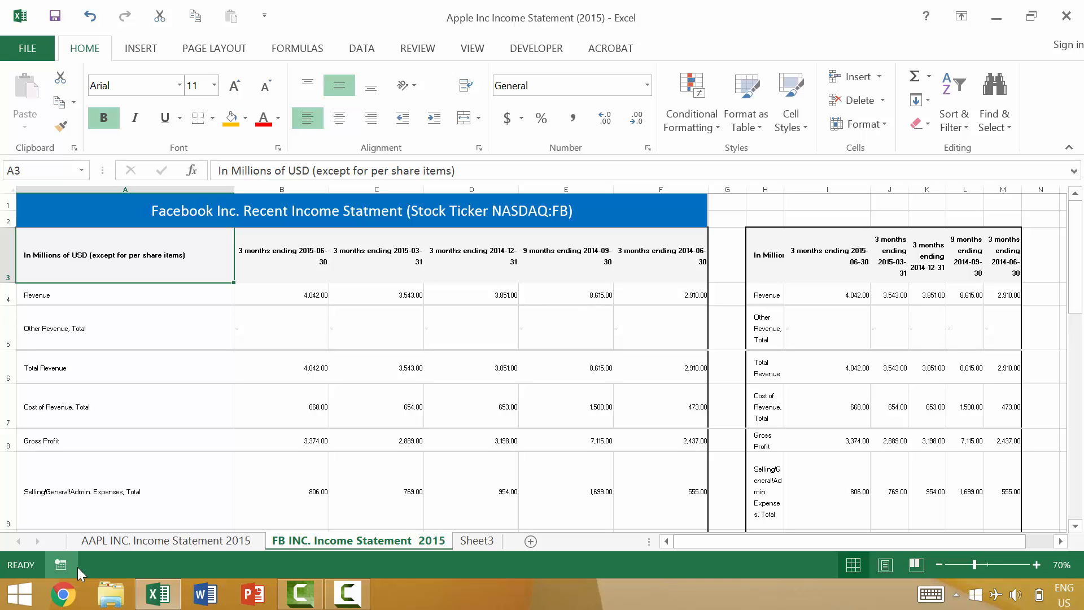
# Jump to the worksheet's last used cell M31 and back to A1, twice
pyautogui.hotkey('ctrl', 'End')
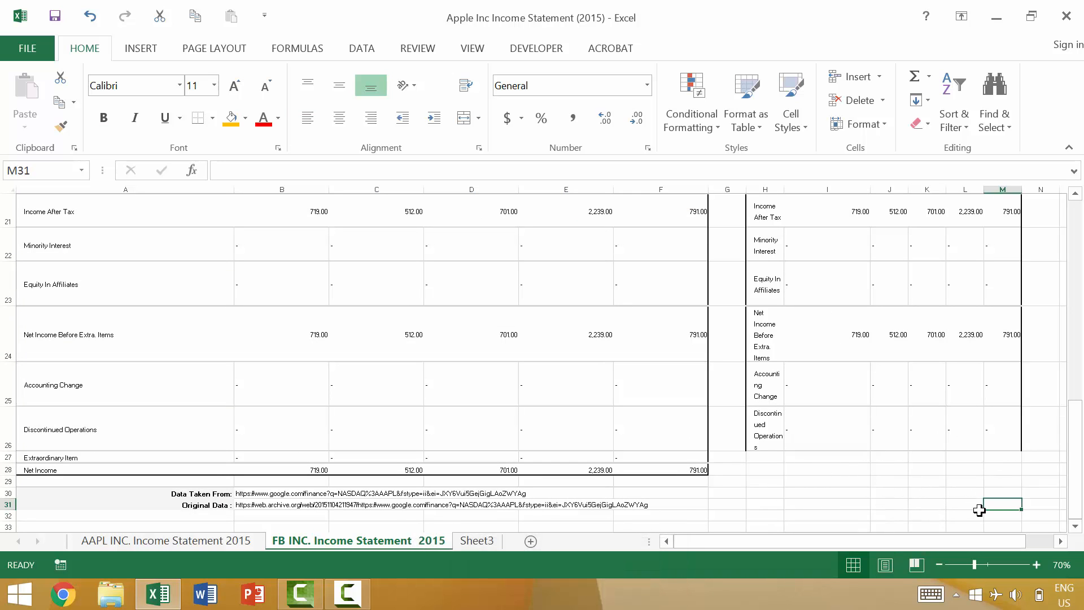
pyautogui.hotkey('ctrl', 'Home')
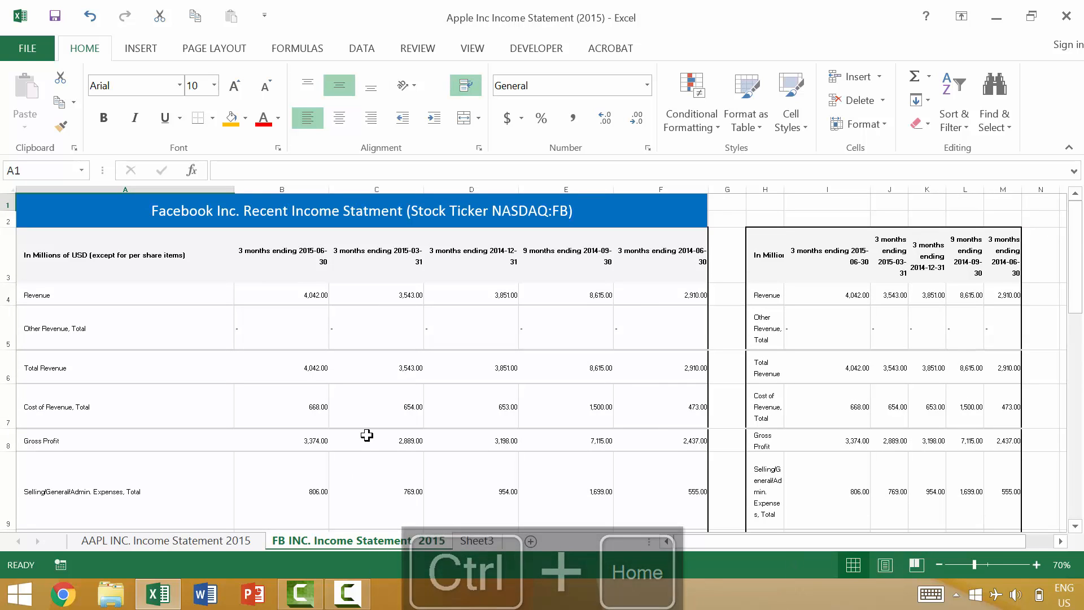
pyautogui.hotkey('ctrl', 'End')
pyautogui.hotkey('ctrl', 'Home')
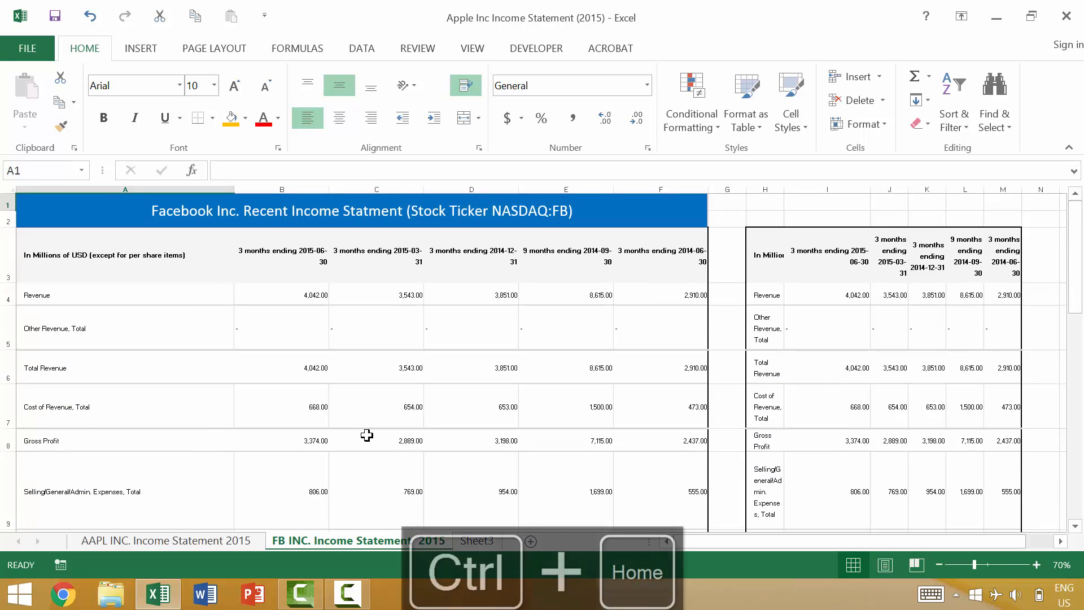
# Fill the range G30:M44 below the pasted table with the text "data" in a single entry
pyautogui.scroll(-1, 361, 395)
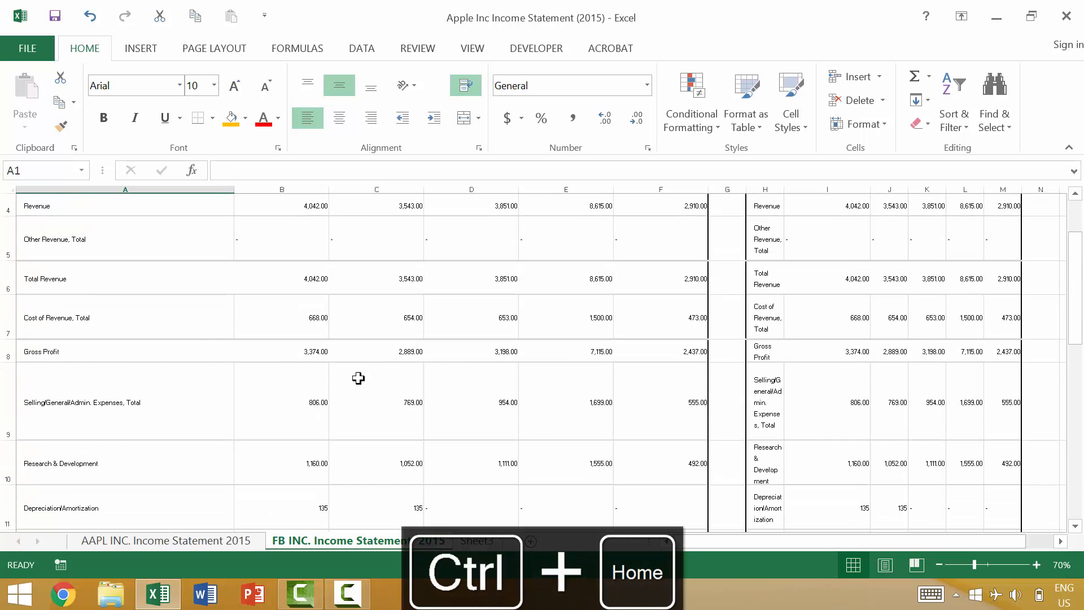
pyautogui.scroll(-3, 237, 353)
pyautogui.scroll(-9, 263, 365)
pyautogui.scroll(9, 491, 378)
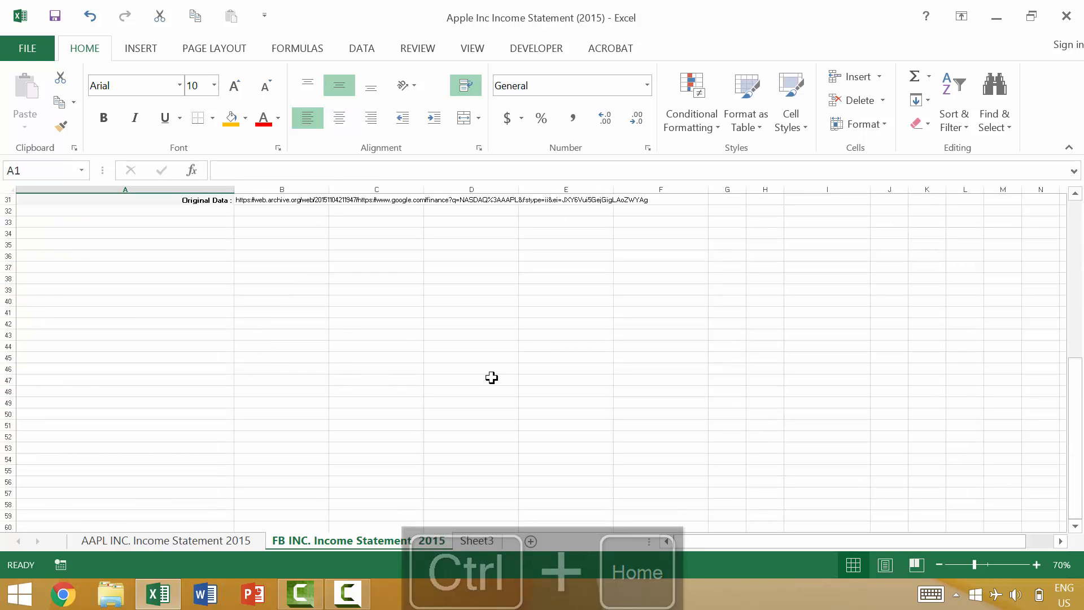
pyautogui.scroll(-3, 561, 406)
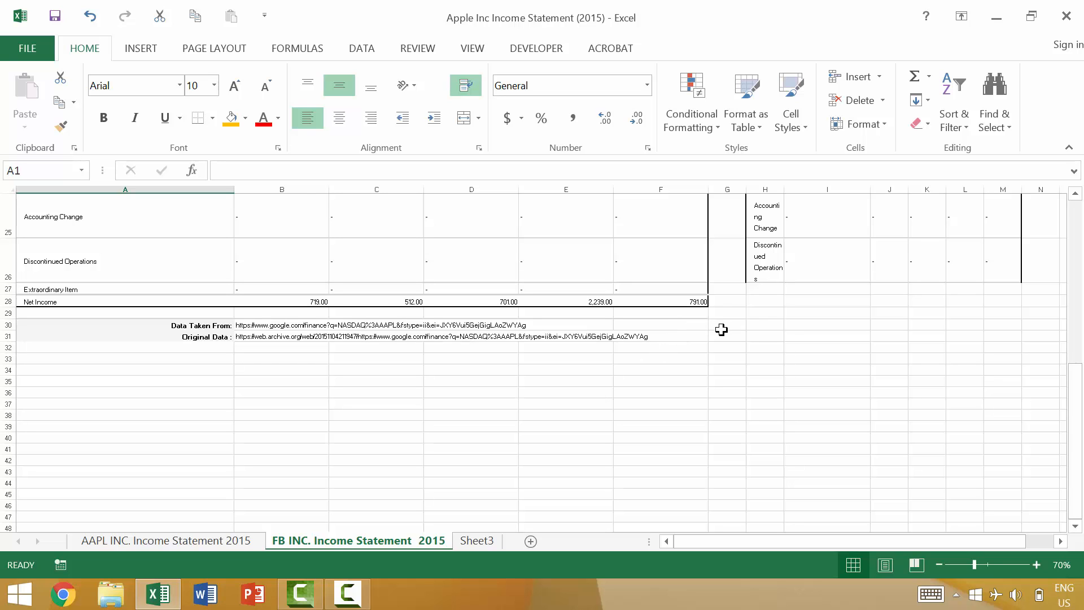
pyautogui.moveTo(720, 327); pyautogui.dragTo(1024, 508)
pyautogui.write('data')
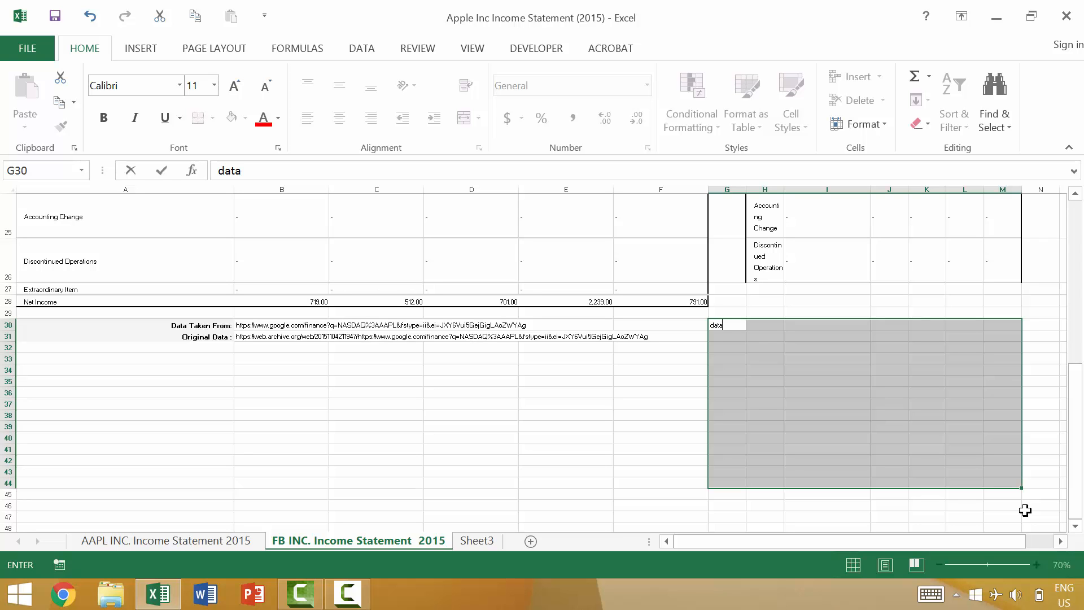
pyautogui.hotkey('ctrl', 'Return')
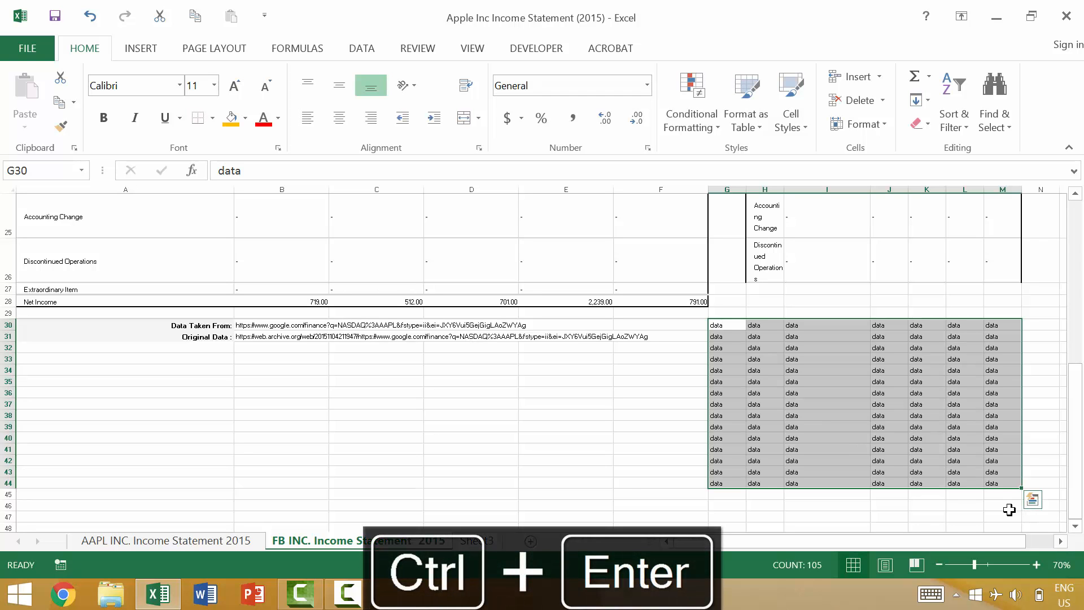
# Select M44 and H35 in the filled block, and jump to A1 and on to the last used cell M44
pyautogui.click(1000, 486)
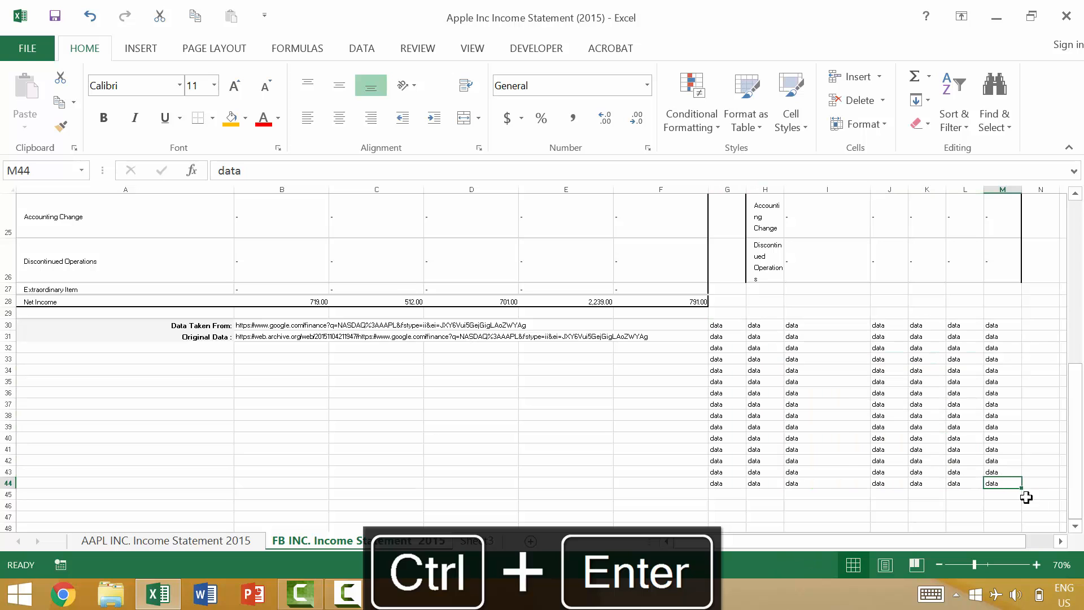
pyautogui.click(776, 382)
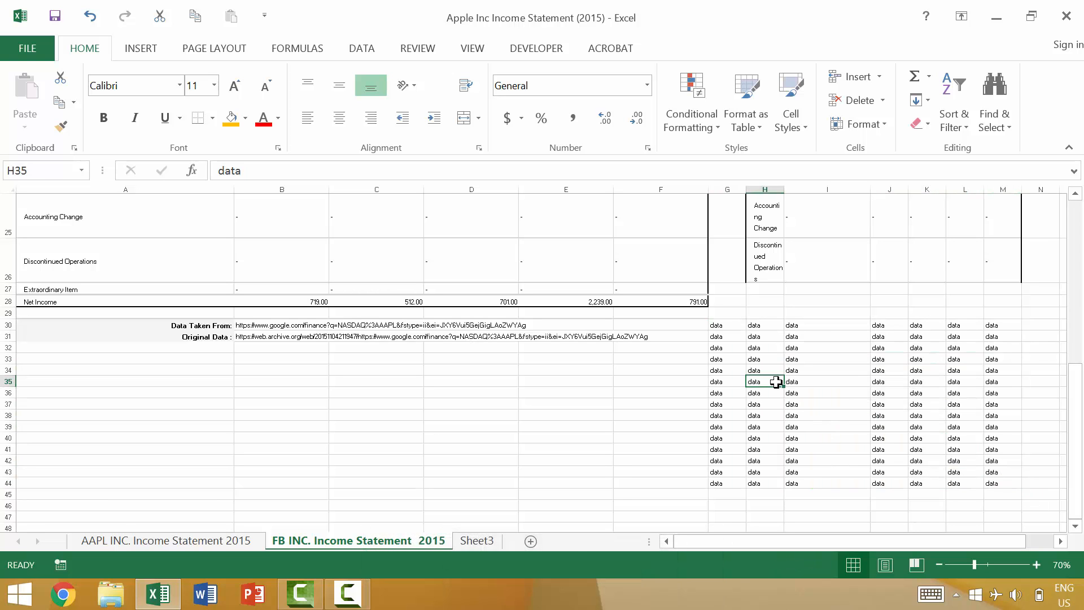
pyautogui.hotkey('ctrl', 'Home')
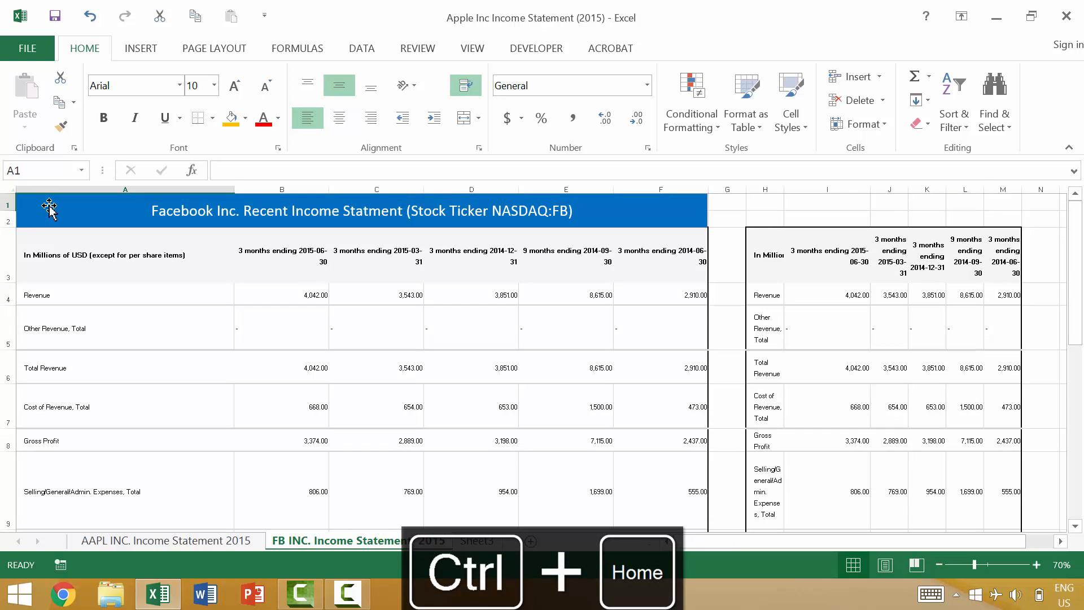
pyautogui.hotkey('ctrl', 'End')
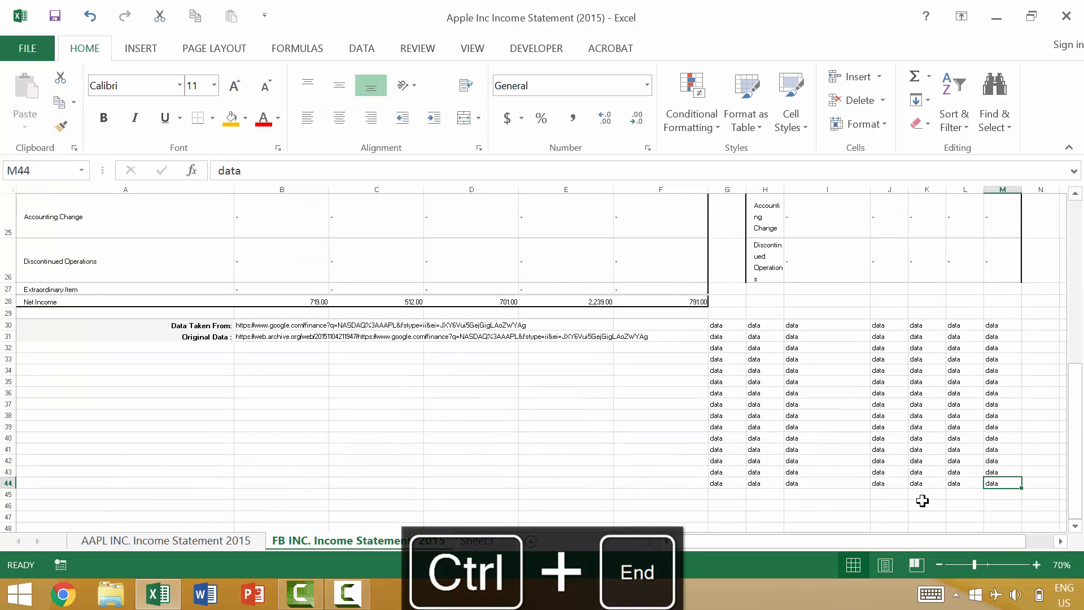
# Enter "data" in N47, and jump to A1, to the last used cell N47 and back to A1
pyautogui.click(1056, 516)
pyautogui.write('data')
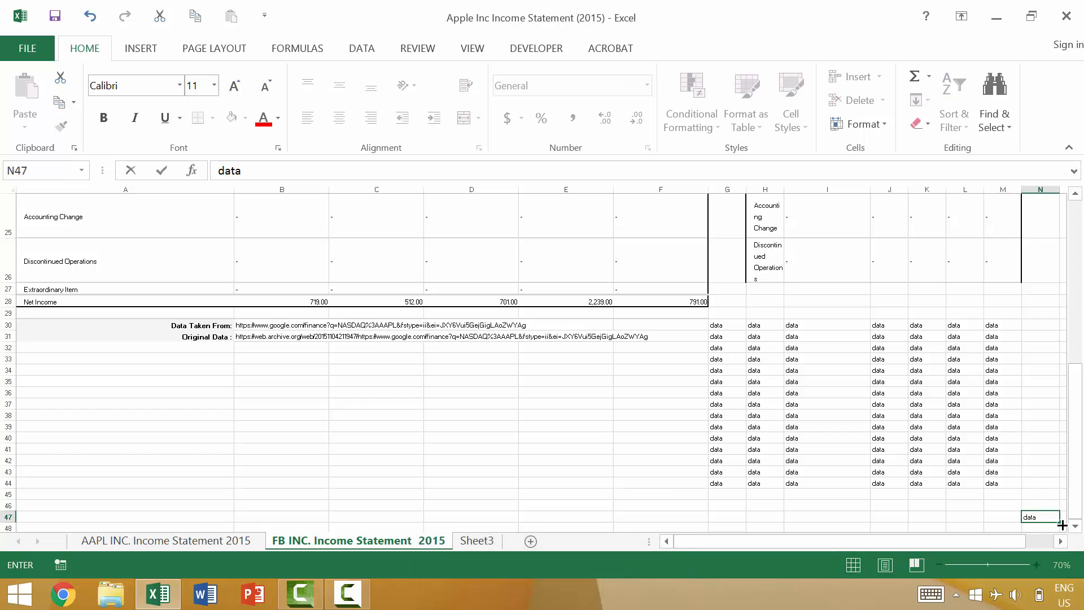
pyautogui.hotkey('ctrl', 'Home')
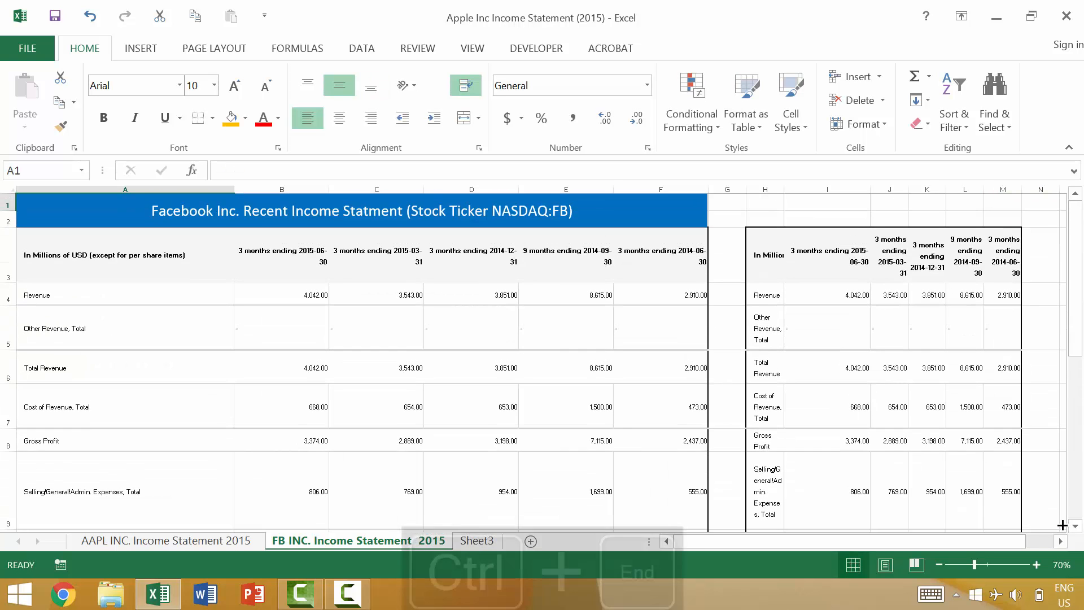
pyautogui.hotkey('ctrl', 'End')
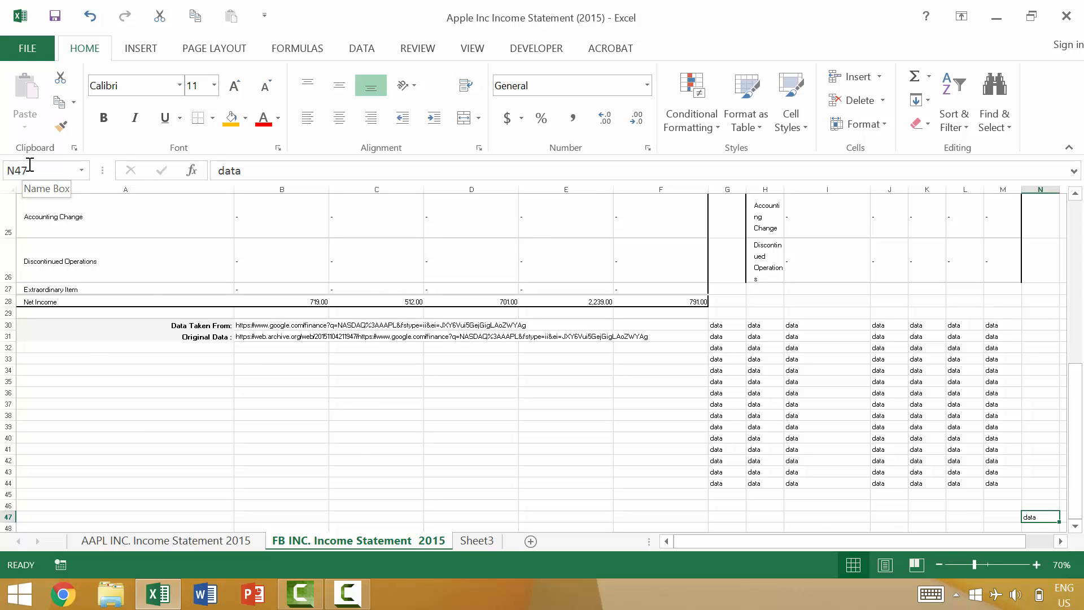
pyautogui.hotkey('ctrl', 'Home')
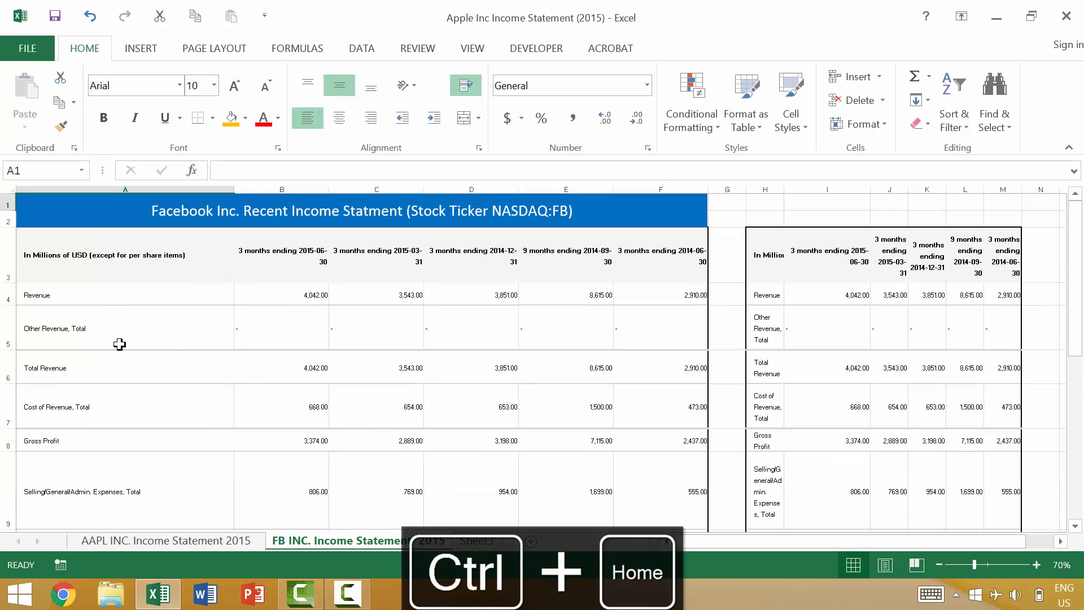
# Select B5, move one cell across and back and one cell up and down, and jump one screen right to P5
pyautogui.click(262, 334)
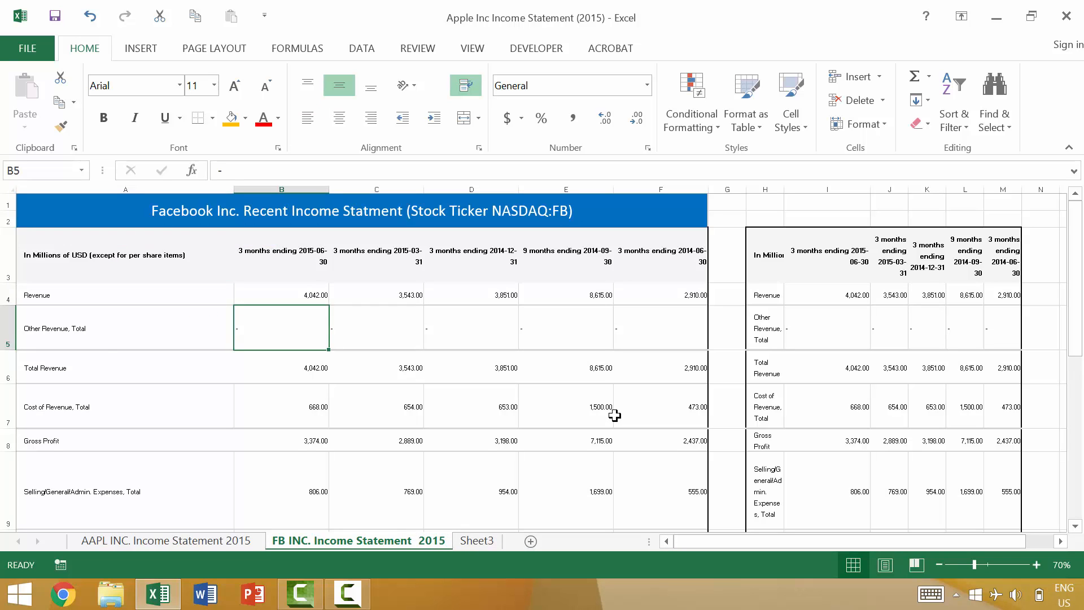
pyautogui.press('Right')
pyautogui.press('Left')
pyautogui.press('Up')
pyautogui.press('Down')
pyautogui.hotkey('alt', 'pagedown')
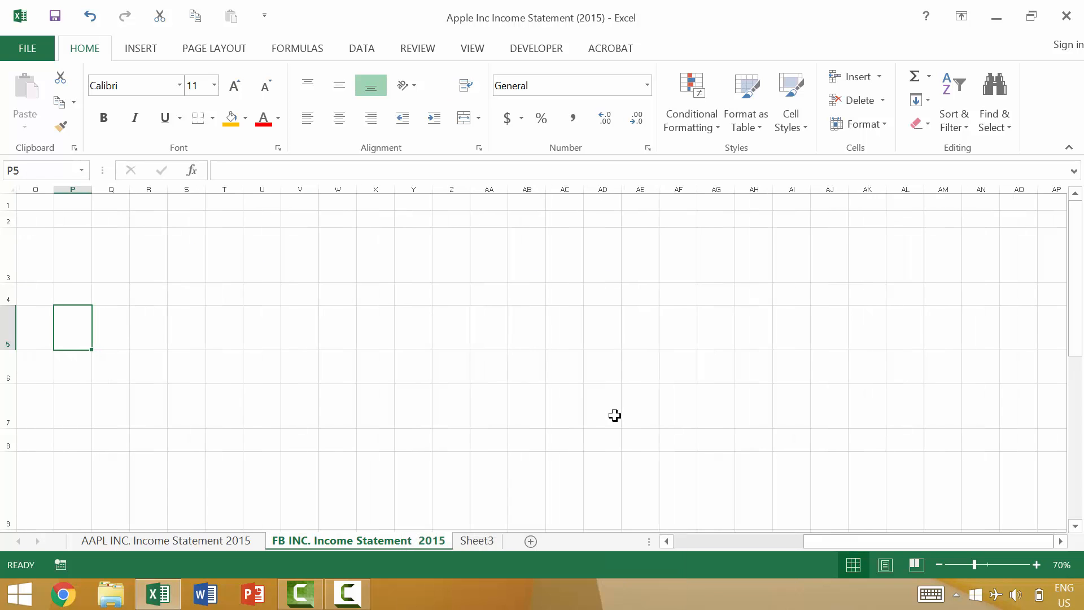
# Jump one screen left from P5 back to B5, and move one screen down and back up
pyautogui.hotkey('alt', 'pageup')
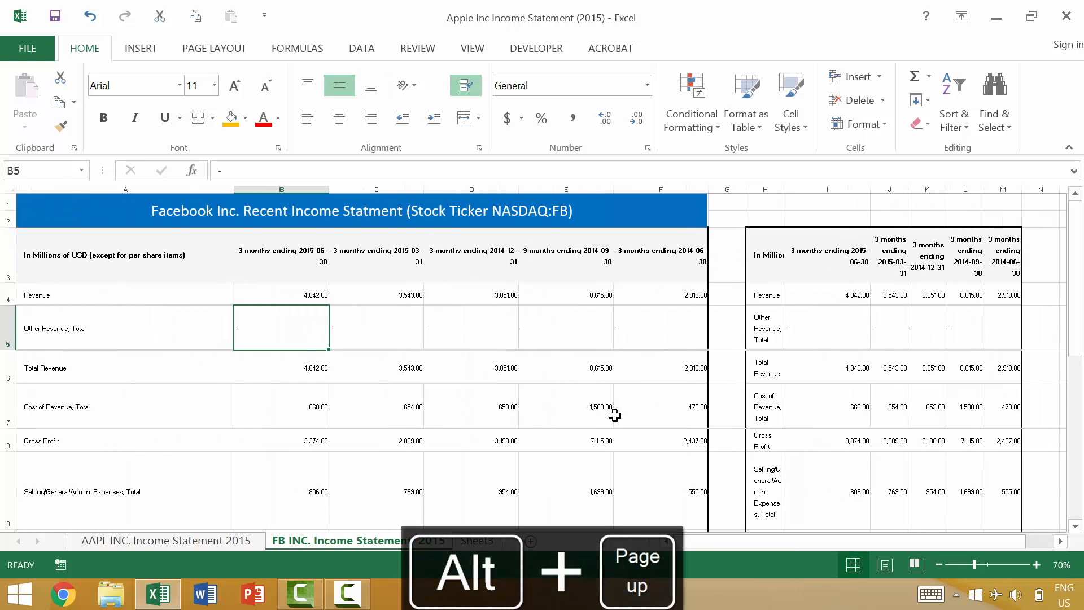
pyautogui.press('pagedown')
pyautogui.press('pageup')
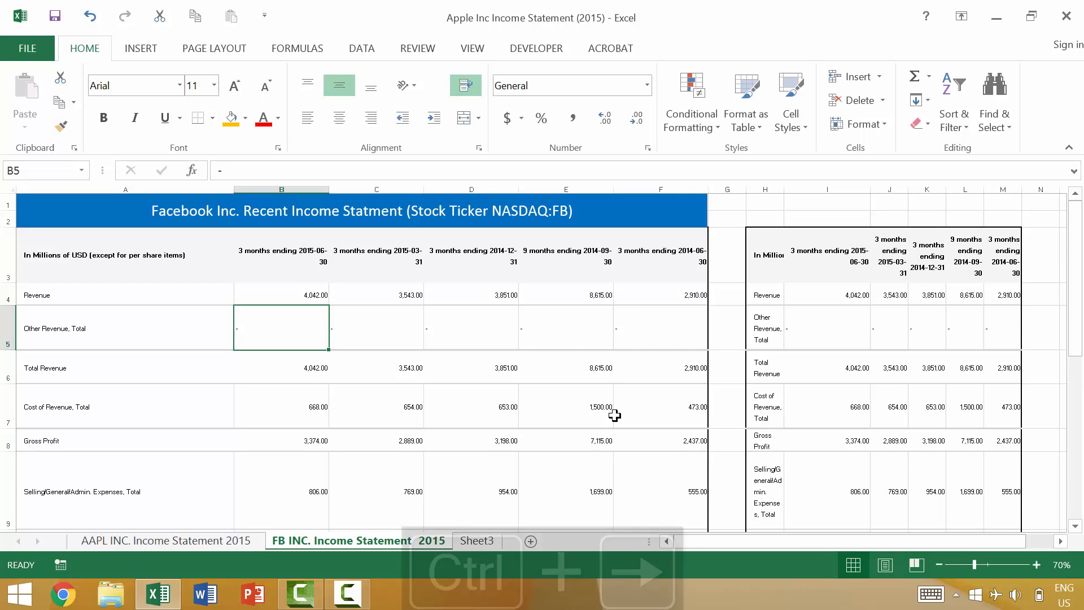
# From B5, jump to the right and left edges of the data block, and on to its top and its bottom cell A28
pyautogui.hotkey('ctrl', 'Right')
pyautogui.hotkey('ctrl', 'Left')
pyautogui.hotkey('ctrl', 'Up')
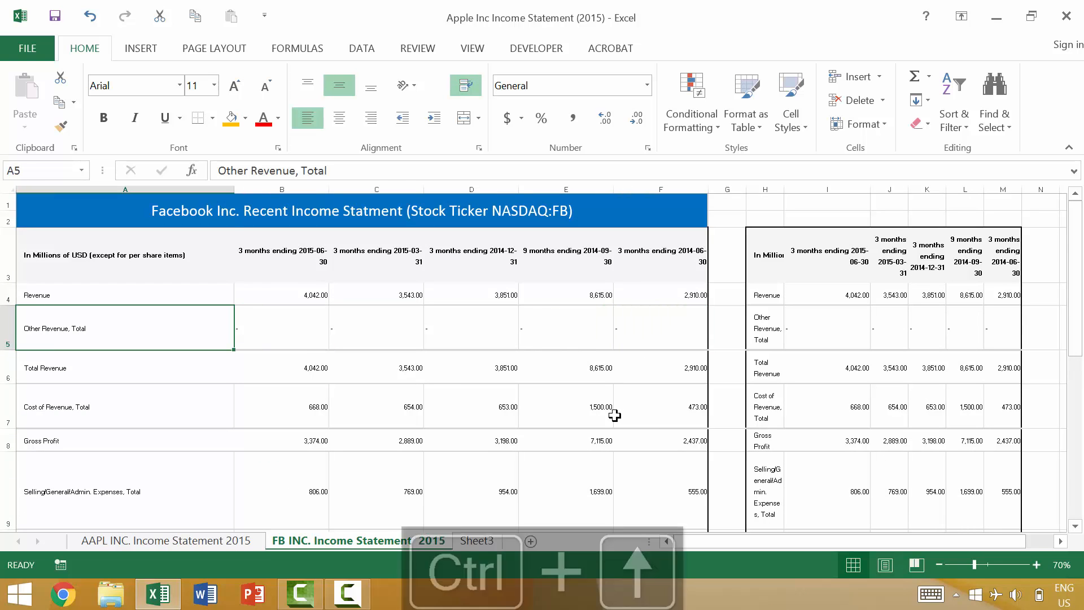
pyautogui.hotkey('ctrl', 'Down')
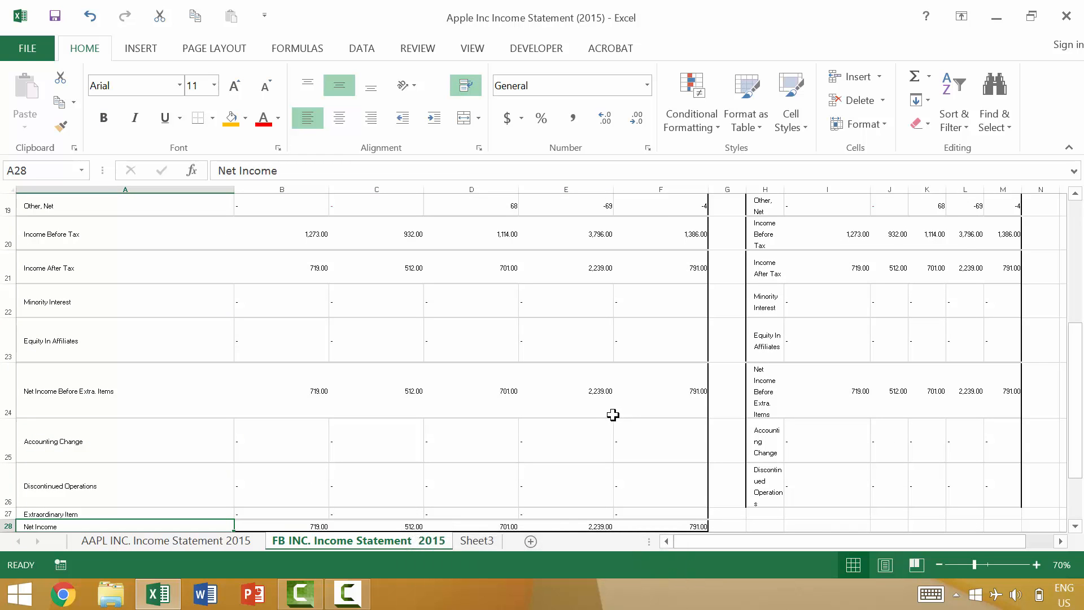
# Select L4, jump to the start of row 4, and use End mode to reach the first table's right edge at F4
pyautogui.scroll(6, 613, 415)
pyautogui.click(976, 292)
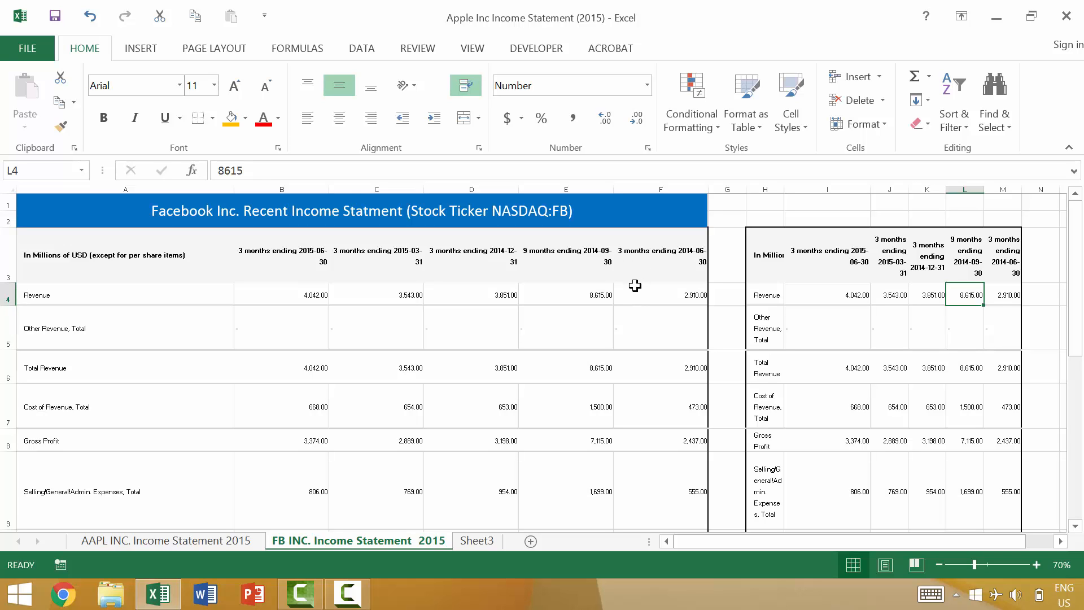
pyautogui.press('Home')
pyautogui.press('End')
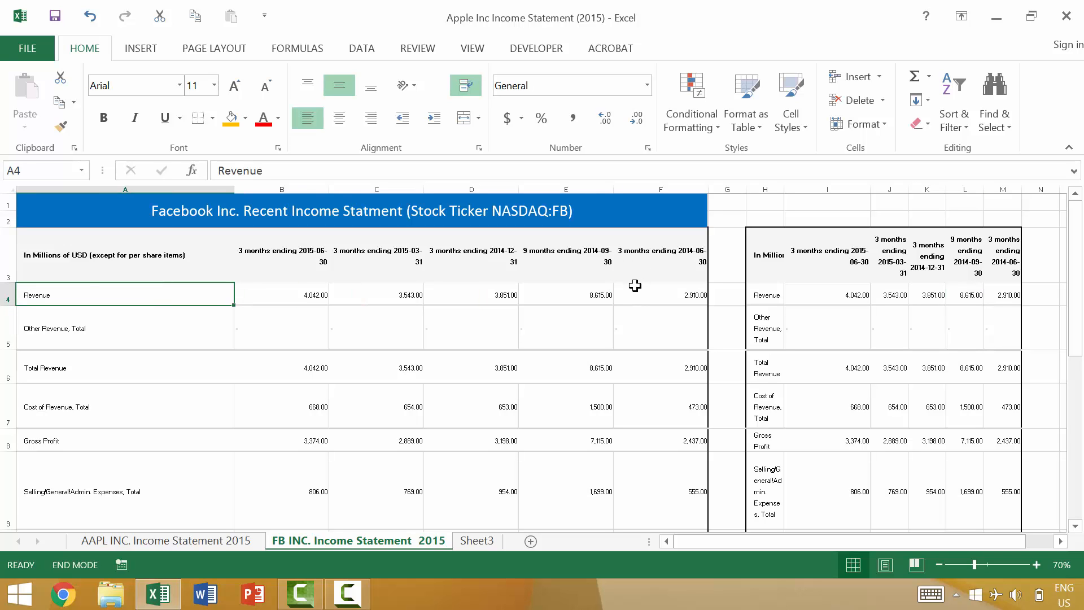
pyautogui.press('Right')
# Enter 0 in F4 while toggling End mode, and undo the entry
pyautogui.press('End')
pyautogui.write('0')
pyautogui.press('End')
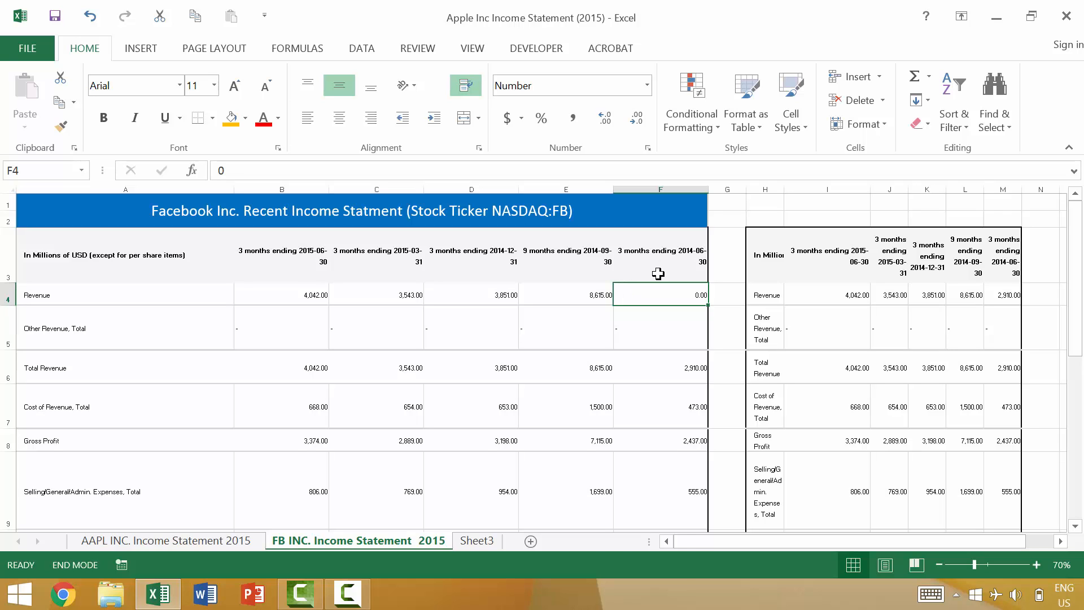
pyautogui.hotkey('ctrl', 'z')
pyautogui.hotkey('ctrl', 'z')
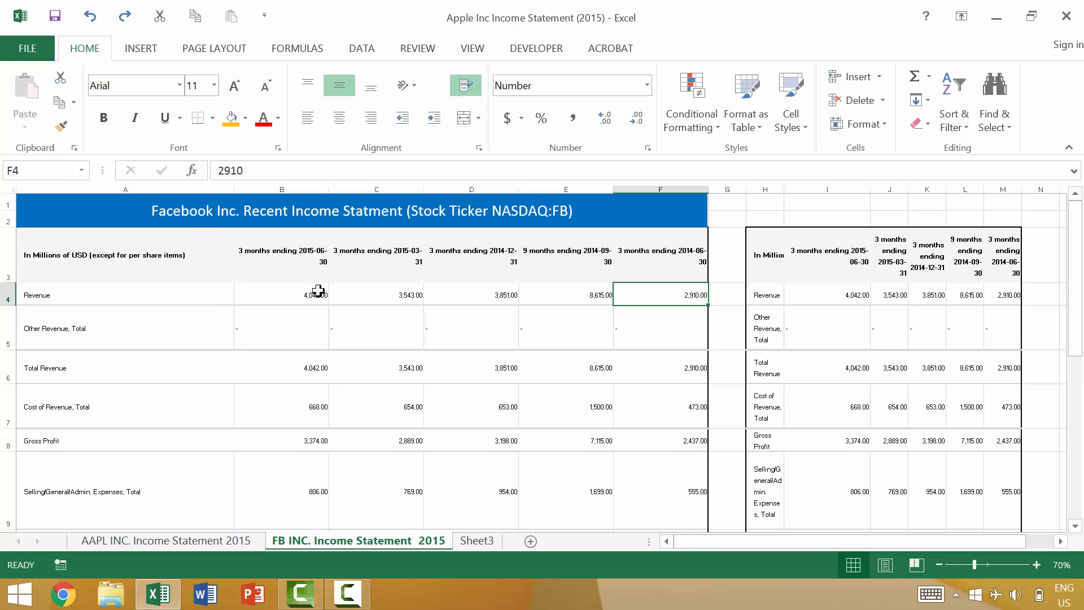
# Jump to the first cell A1 and on to the last used cell N47
pyautogui.hotkey('ctrl', 'Home')
pyautogui.hotkey('ctrl', 'End')
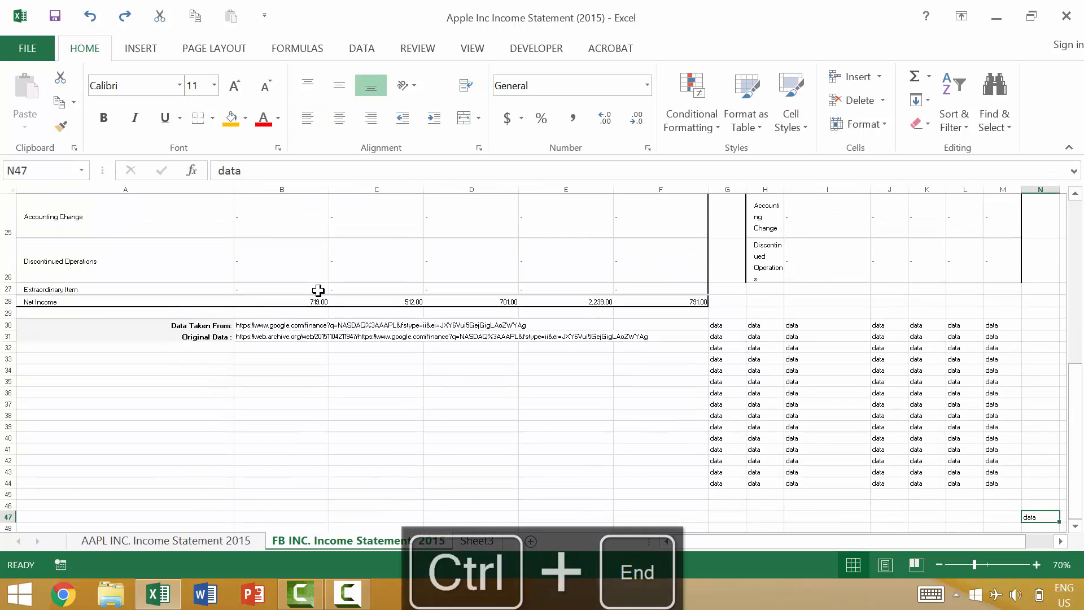